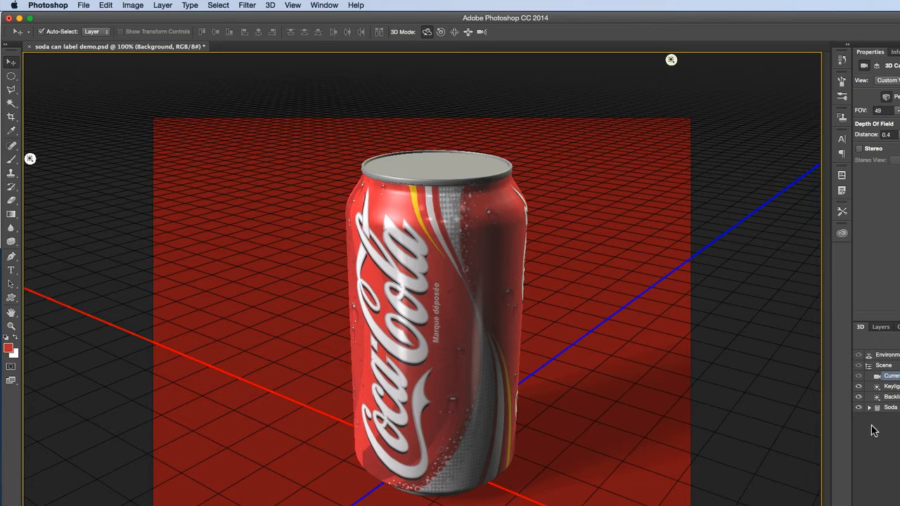
Review the Soda can's materials, then duplicate it as an independent Soda 1 copy
{"action": "left_click", "coordinate": [891, 409]}
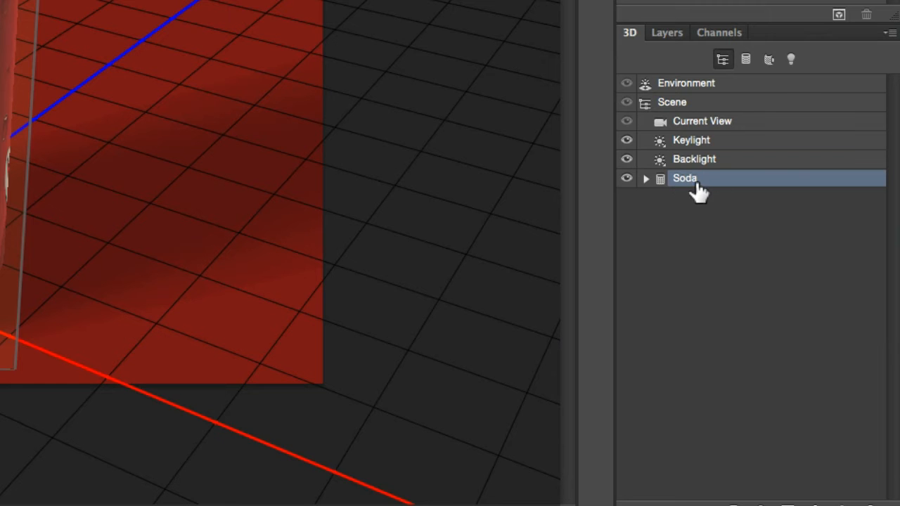
{"action": "left_click", "coordinate": [646, 178]}
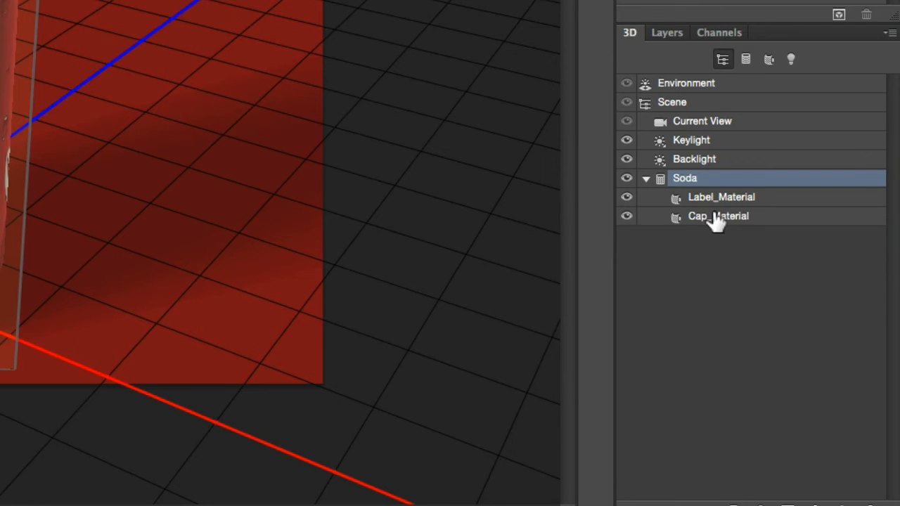
{"action": "left_click", "coordinate": [645, 178]}
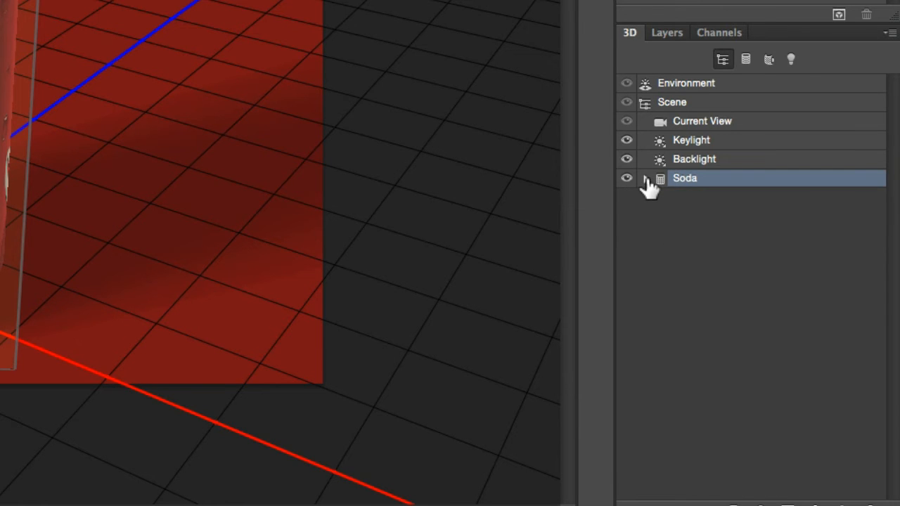
{"action": "right_click", "coordinate": [695, 180]}
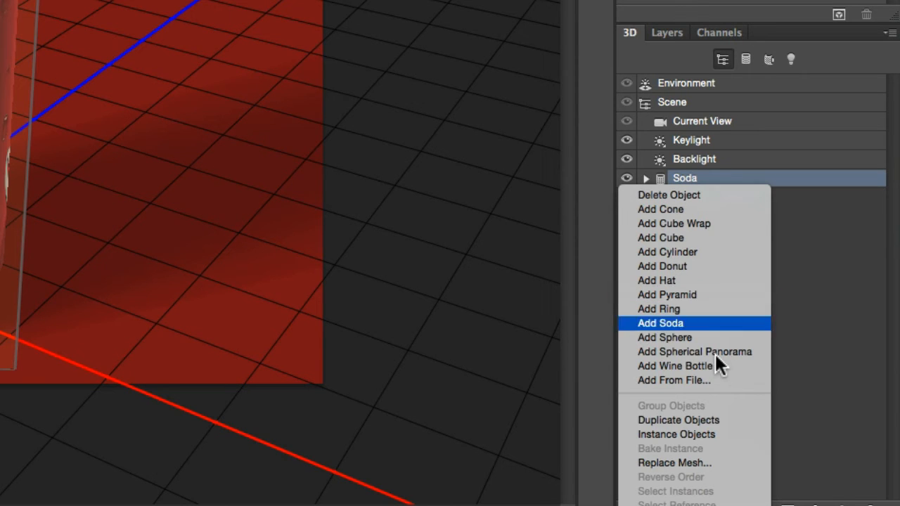
{"action": "left_click", "coordinate": [719, 418]}
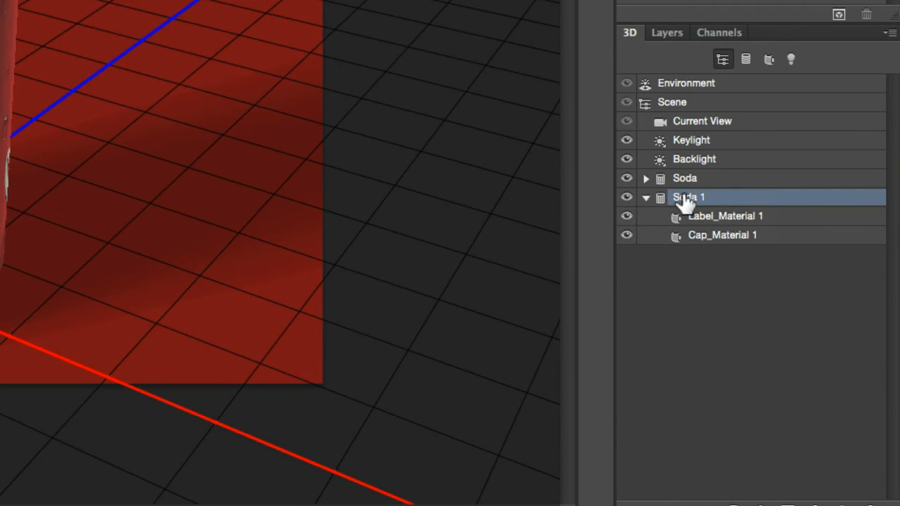
Turn the can about its vertical axis and slide the copy off to the left along Z
{"action": "left_click", "coordinate": [88, 81]}
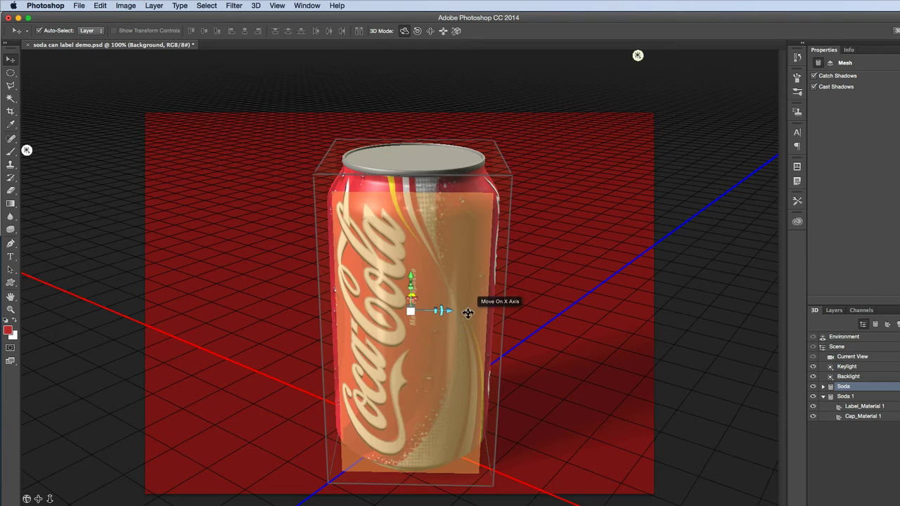
{"action": "left_click_drag", "start_coordinate": [464, 309], "coordinate": [578, 312]}
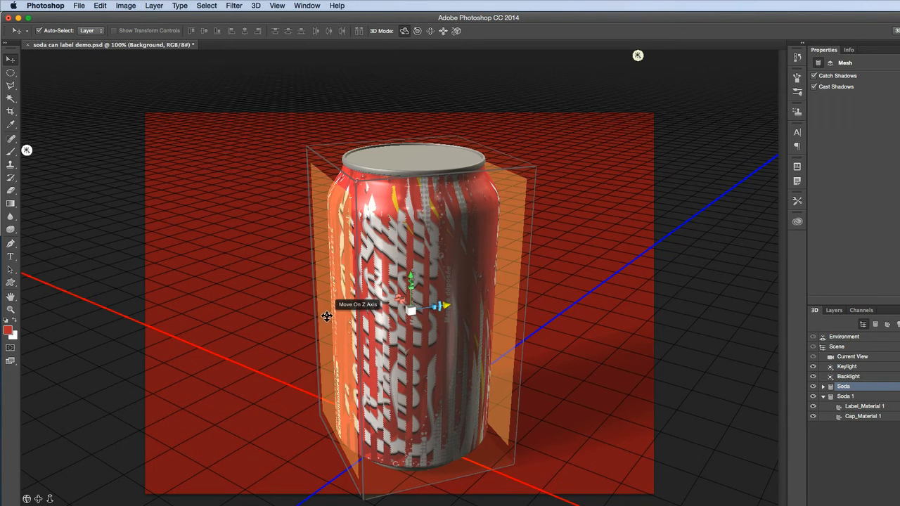
{"action": "left_click_drag", "start_coordinate": [436, 307], "coordinate": [116, 335]}
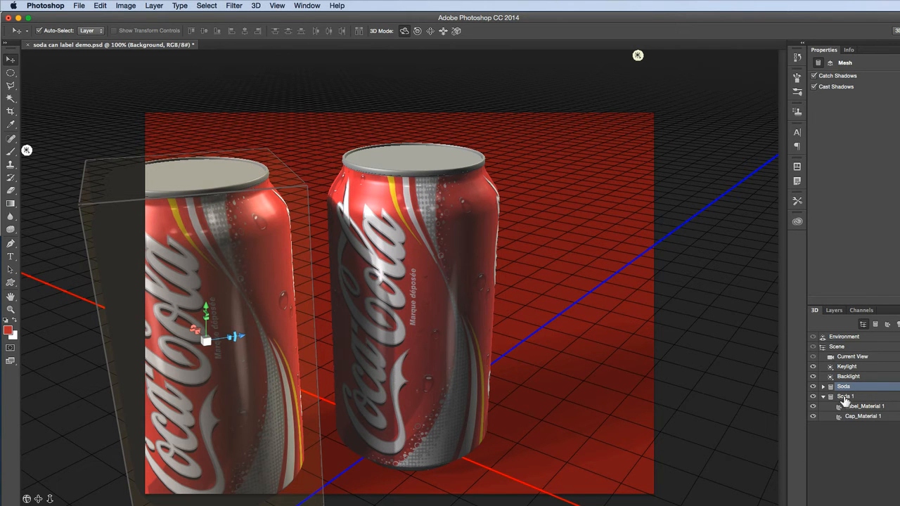
{"action": "left_click", "coordinate": [823, 385]}
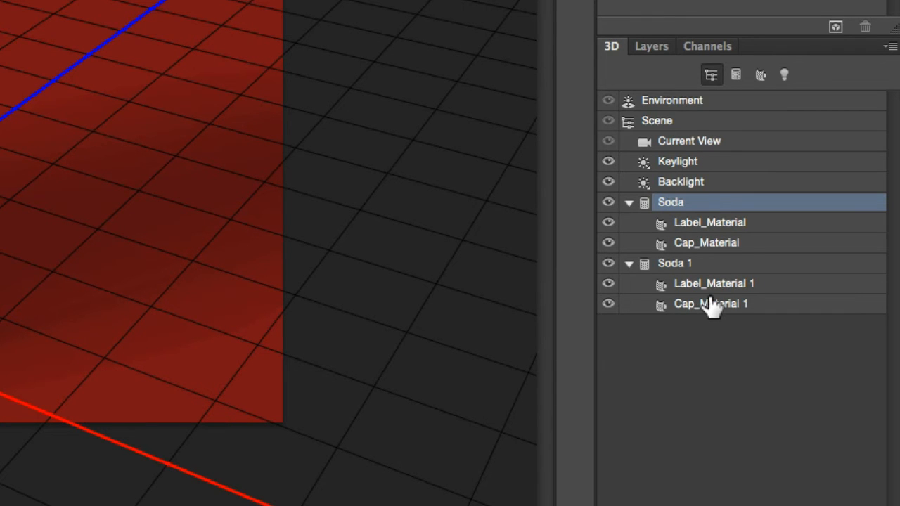
{"action": "left_click", "coordinate": [686, 272]}
Delete the Soda 1 copy and create a material-sharing instance of Soda via Instance Objects
{"action": "key", "text": "Delete"}
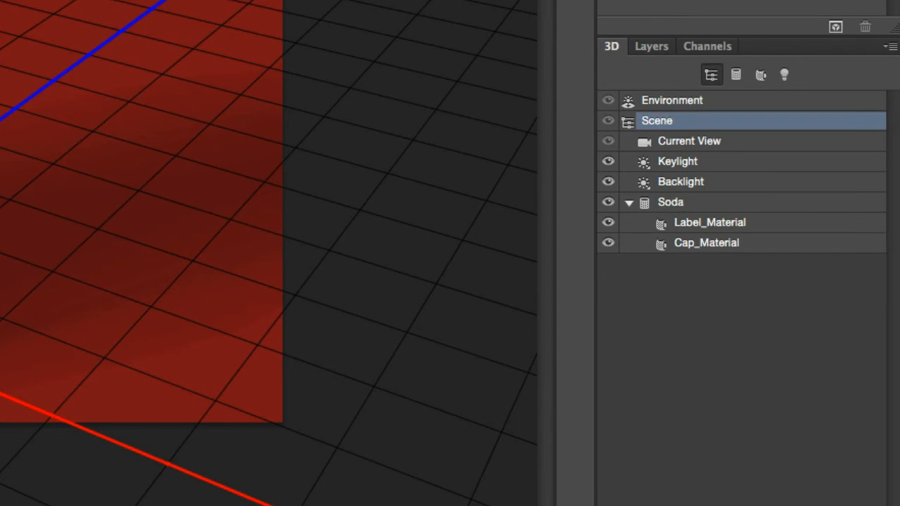
{"action": "right_click", "coordinate": [667, 201]}
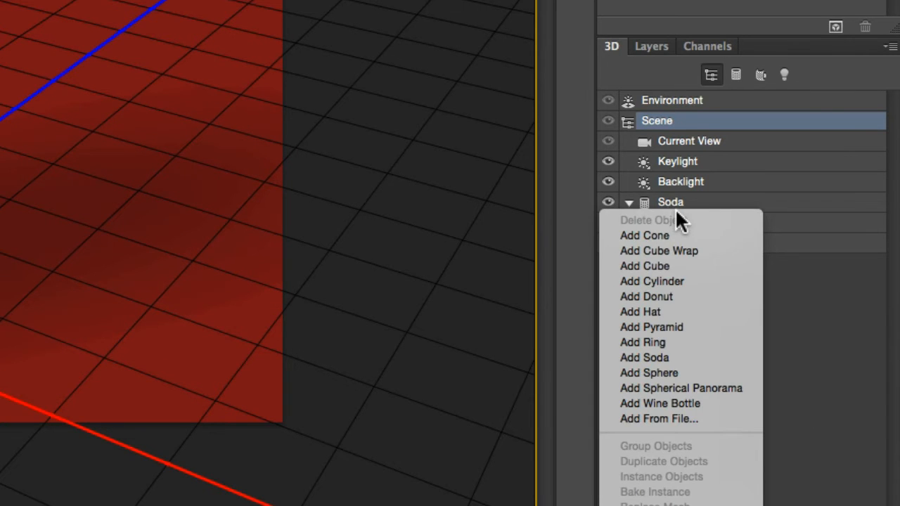
{"action": "left_click", "coordinate": [802, 321]}
{"action": "left_click", "coordinate": [717, 204]}
{"action": "right_click", "coordinate": [714, 208]}
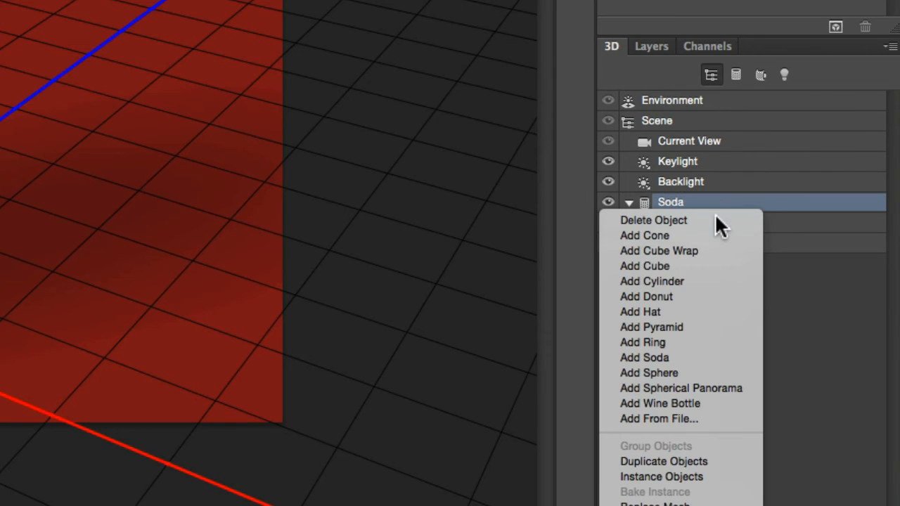
{"action": "left_click", "coordinate": [703, 476]}
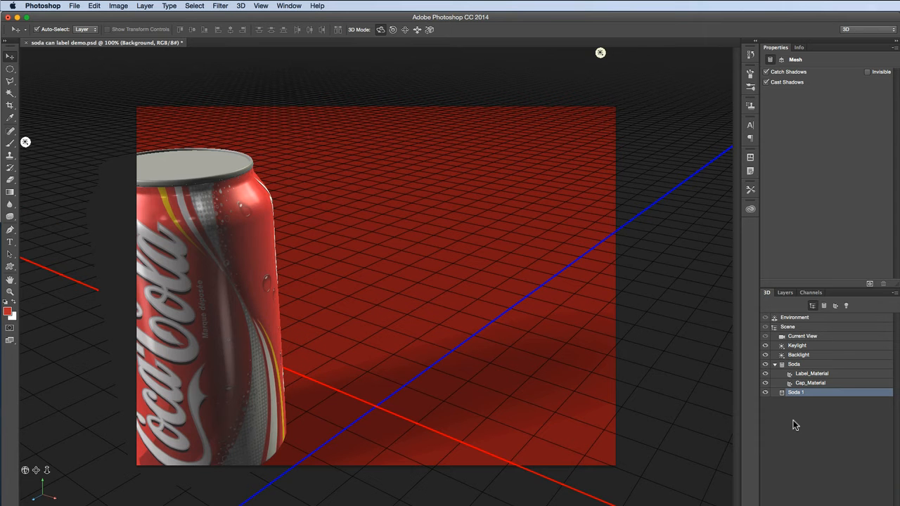
Move the original Soda can out to the right along its X axis
{"action": "left_click", "coordinate": [797, 364]}
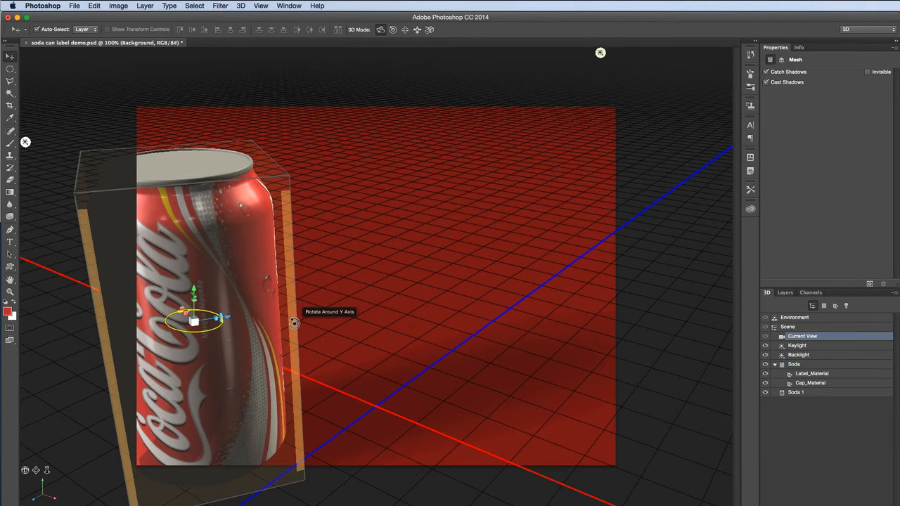
{"action": "left_click", "coordinate": [294, 322]}
{"action": "left_click", "coordinate": [273, 303]}
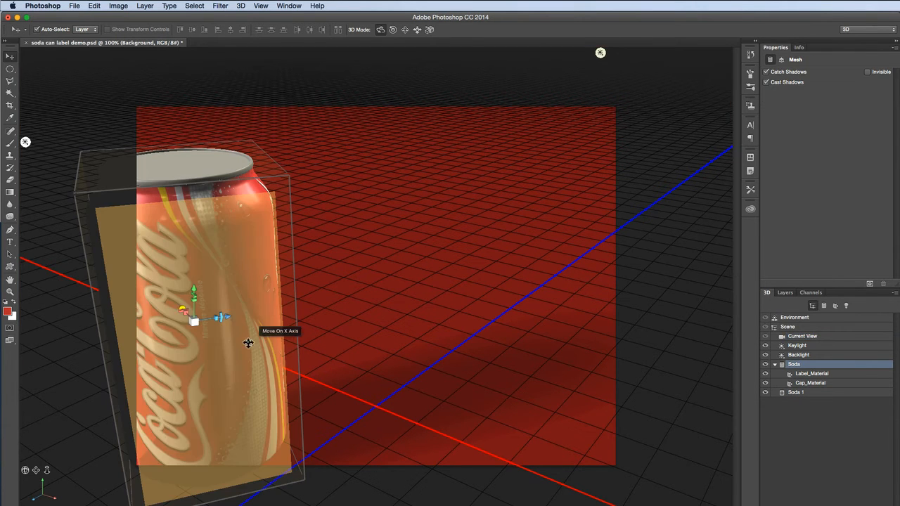
{"action": "left_click_drag", "start_coordinate": [210, 316], "coordinate": [485, 296]}
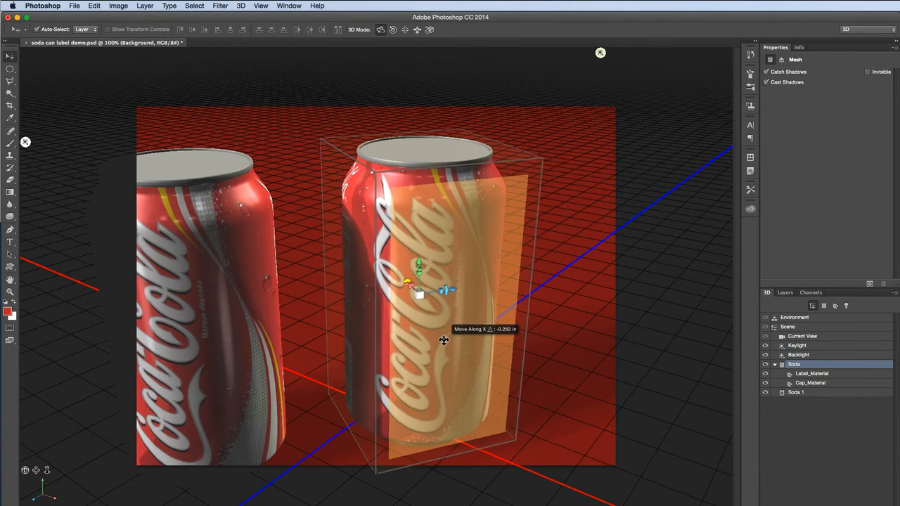
Push Soda 1 farther back on the left and rotate it around Y to show its barcode side
{"action": "left_click", "coordinate": [209, 320]}
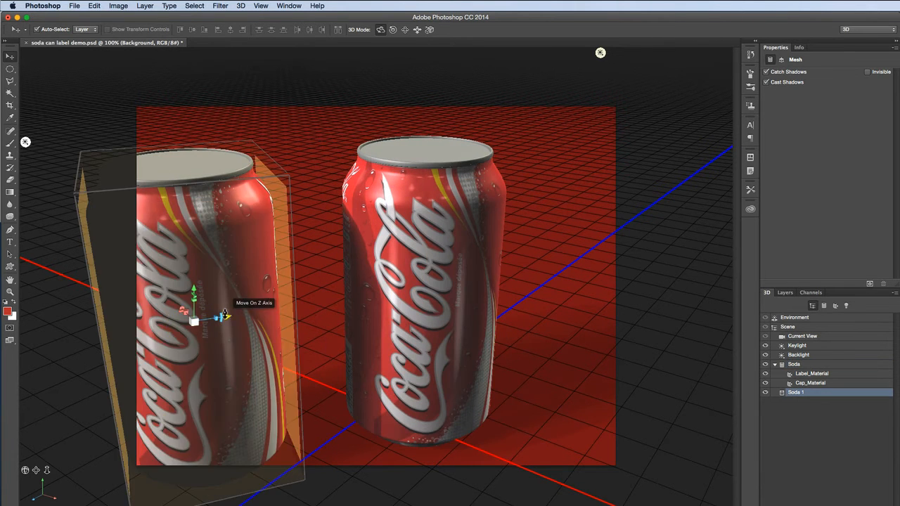
{"action": "mouse_move", "coordinate": [223, 318]}
{"action": "left_mouse_down"}
{"action": "mouse_move", "coordinate": [395, 295]}
{"action": "mouse_move", "coordinate": [224, 204]}
{"action": "left_mouse_up"}
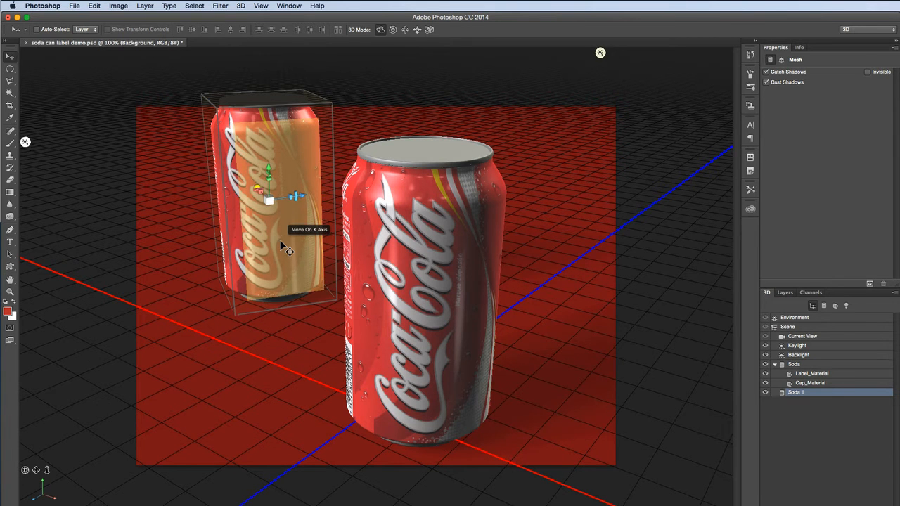
{"action": "left_click_drag", "start_coordinate": [283, 245], "coordinate": [260, 181]}
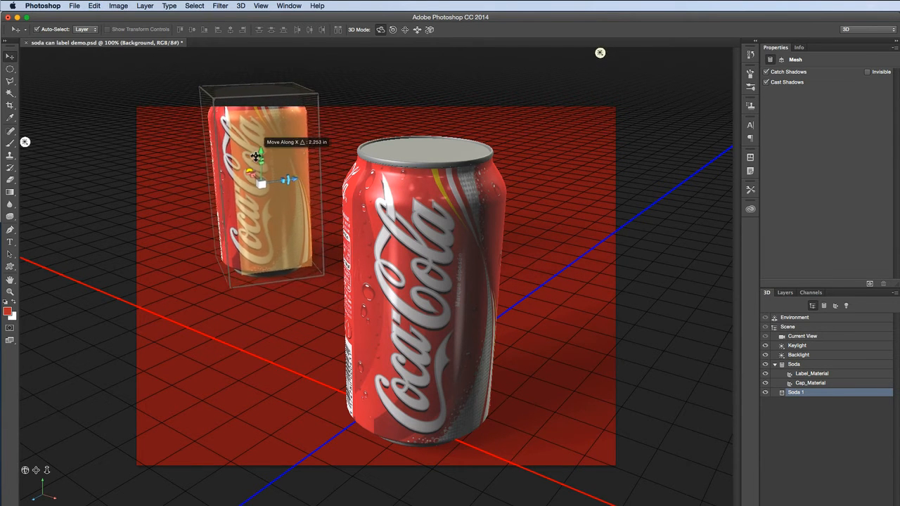
{"action": "left_click", "coordinate": [224, 187]}
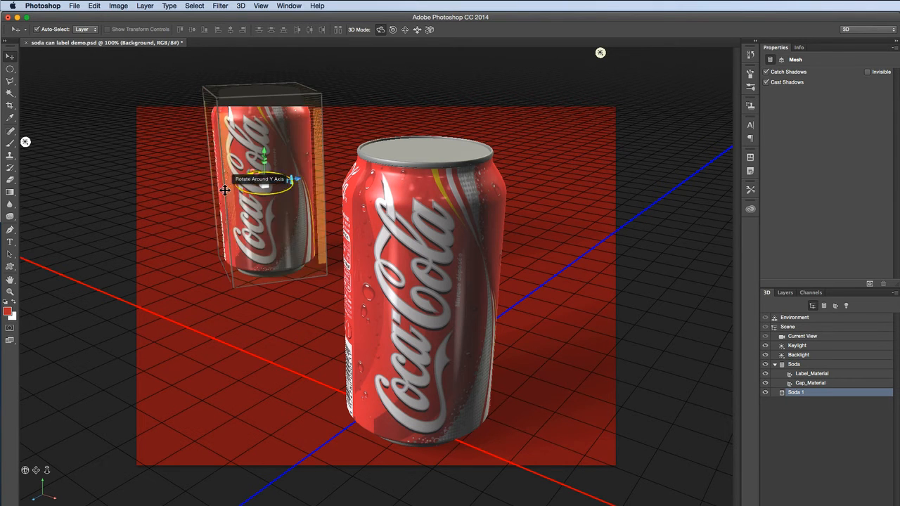
{"action": "left_click_drag", "start_coordinate": [224, 187], "coordinate": [250, 184]}
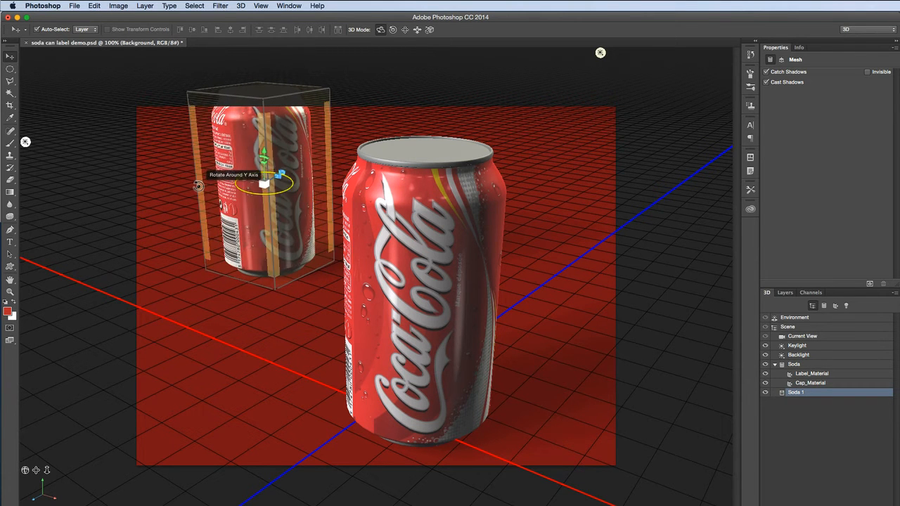
{"action": "left_click_drag", "start_coordinate": [196, 186], "coordinate": [552, 155]}
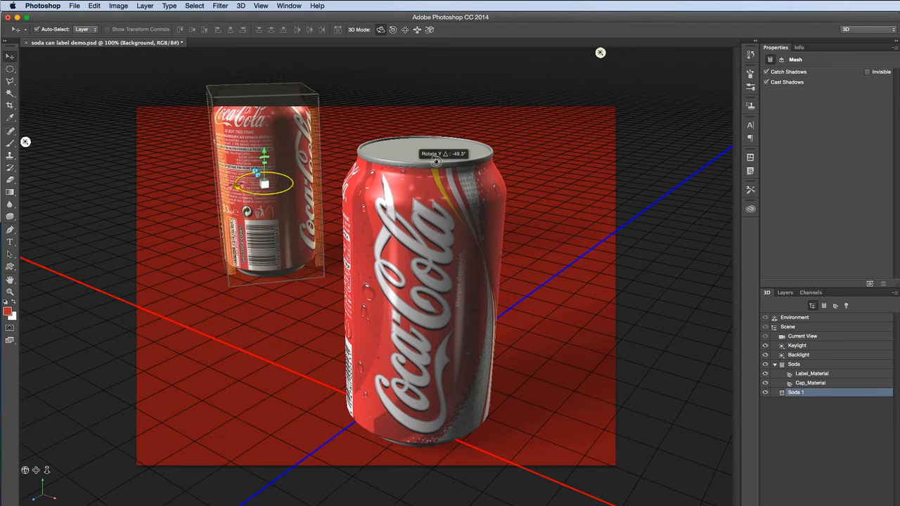
Bring the front can slightly left and closer to the camera
{"action": "left_click", "coordinate": [457, 302]}
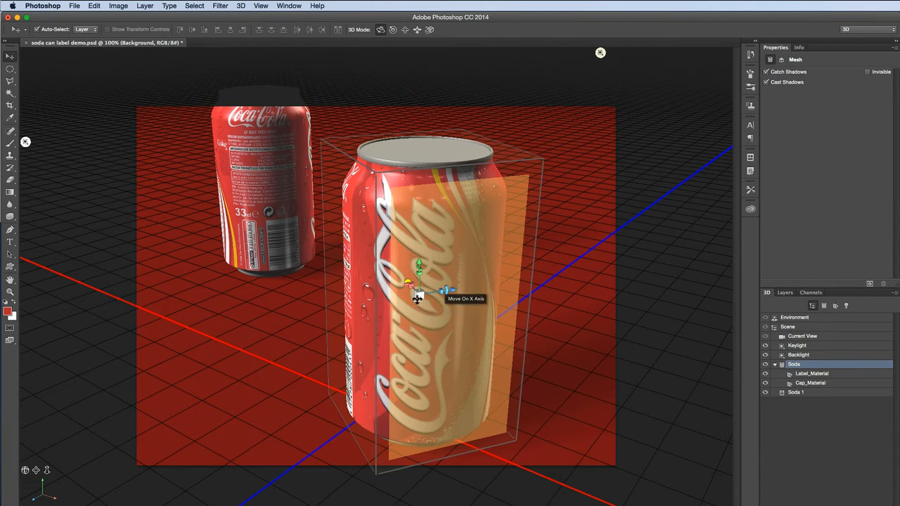
{"action": "left_click_drag", "start_coordinate": [443, 291], "coordinate": [315, 309]}
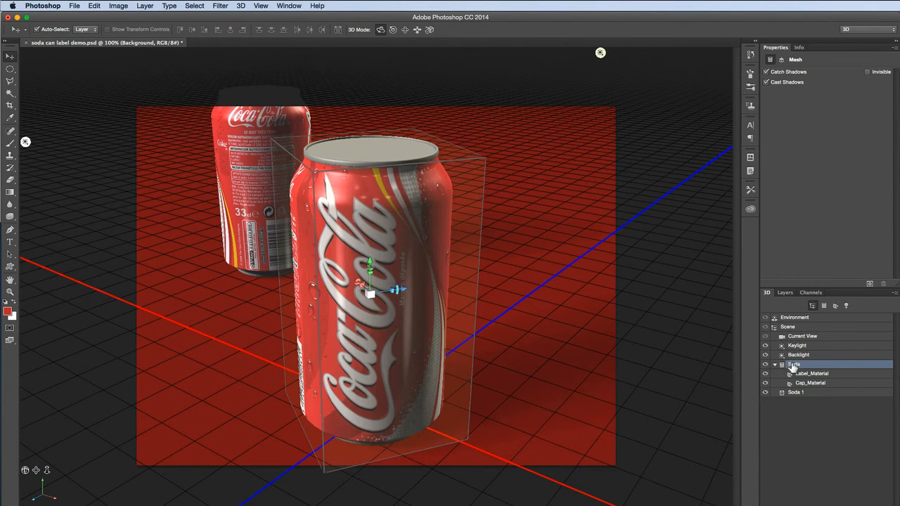
{"action": "right_click", "coordinate": [793, 365]}
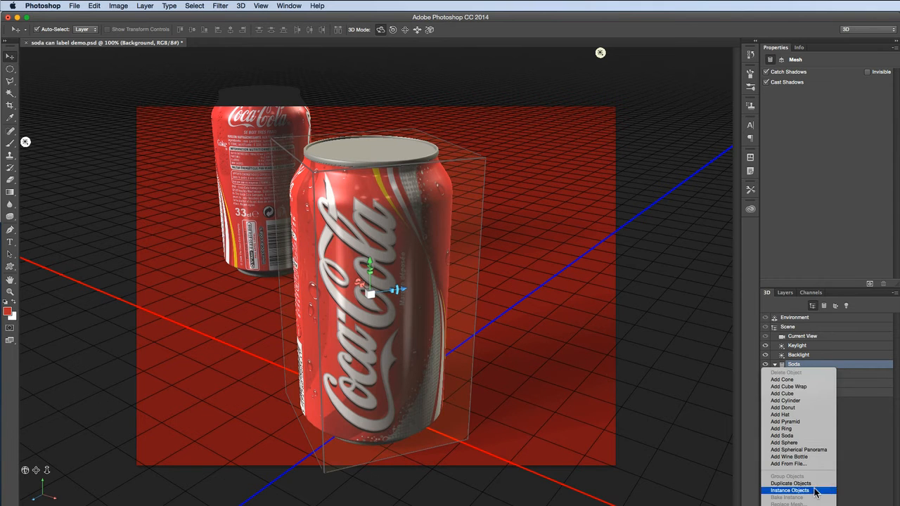
Create the Soda 2 instance and place it at the back right, turned around its Y axis
{"action": "left_click", "coordinate": [790, 490]}
{"action": "left_click", "coordinate": [464, 312]}
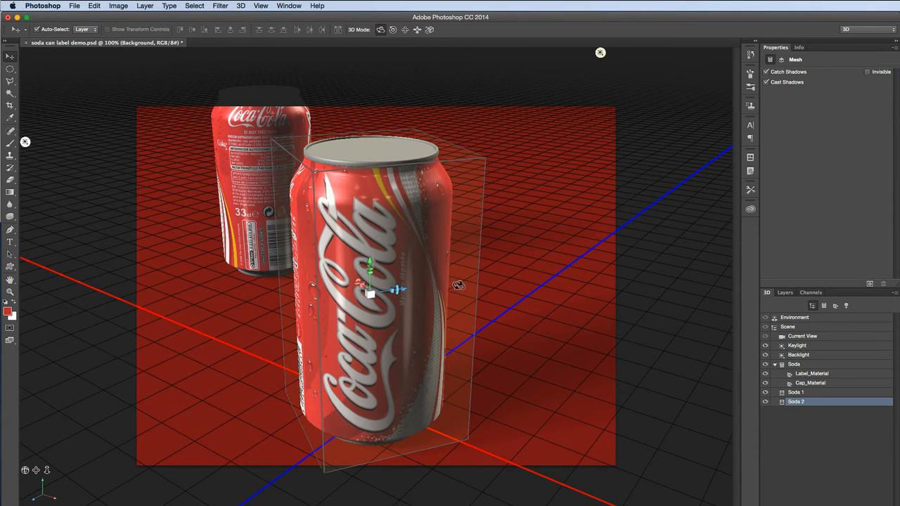
{"action": "left_click", "coordinate": [415, 299]}
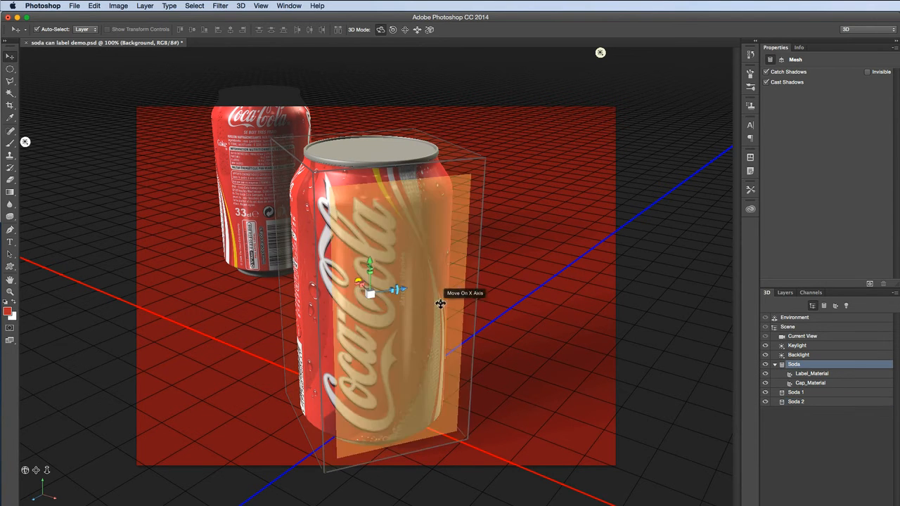
{"action": "mouse_move", "coordinate": [447, 315]}
{"action": "left_mouse_down"}
{"action": "mouse_move", "coordinate": [483, 295]}
{"action": "mouse_move", "coordinate": [432, 93]}
{"action": "left_mouse_up"}
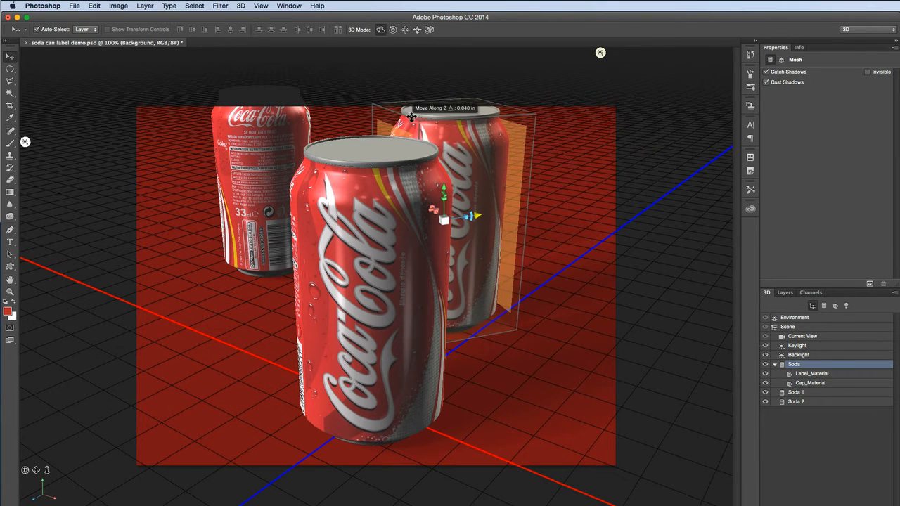
{"action": "mouse_move", "coordinate": [432, 94]}
{"action": "left_mouse_down"}
{"action": "mouse_move", "coordinate": [478, 97]}
{"action": "mouse_move", "coordinate": [492, 141]}
{"action": "left_mouse_up"}
{"action": "mouse_move", "coordinate": [532, 209]}
{"action": "left_mouse_down"}
{"action": "mouse_move", "coordinate": [336, 201]}
{"action": "mouse_move", "coordinate": [239, 191]}
{"action": "mouse_move", "coordinate": [242, 184]}
{"action": "left_mouse_up"}
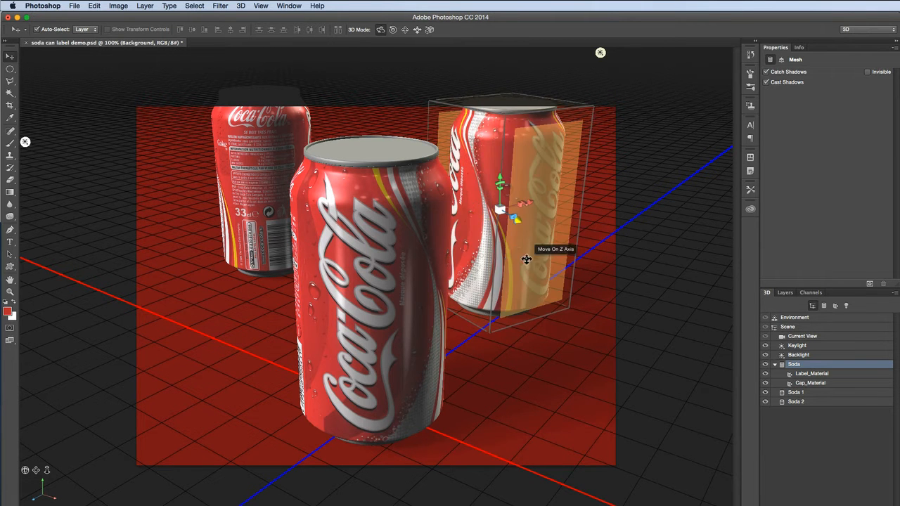
{"action": "mouse_move", "coordinate": [484, 175]}
{"action": "left_mouse_down"}
{"action": "mouse_move", "coordinate": [464, 168]}
{"action": "mouse_move", "coordinate": [464, 147]}
{"action": "left_mouse_up"}
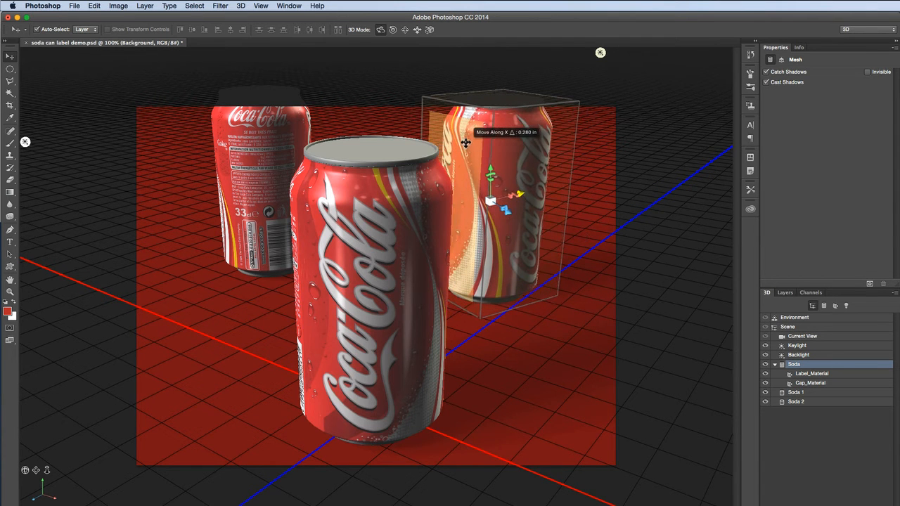
{"action": "left_click", "coordinate": [683, 249]}
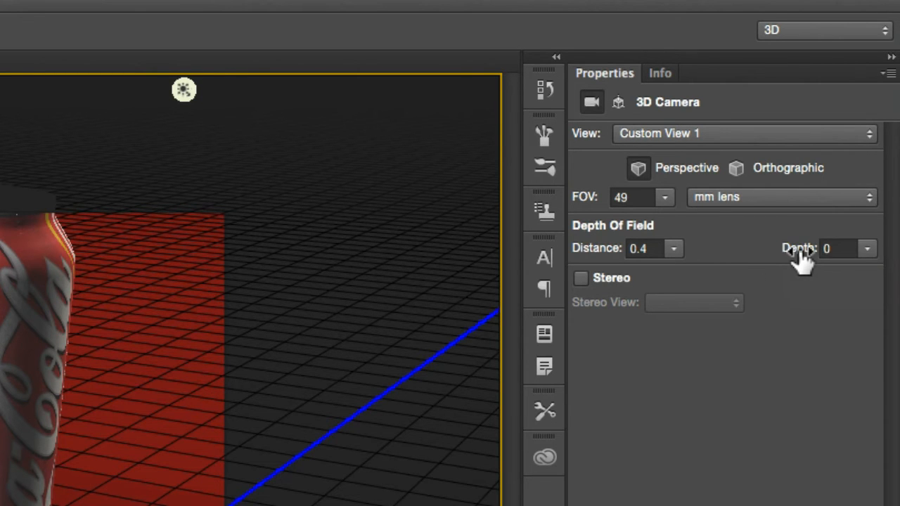
Scrub the Current View camera's Depth from 0 up to about 2.8 so the back cans blur
{"action": "left_click_drag", "start_coordinate": [787, 254], "coordinate": [815, 252]}
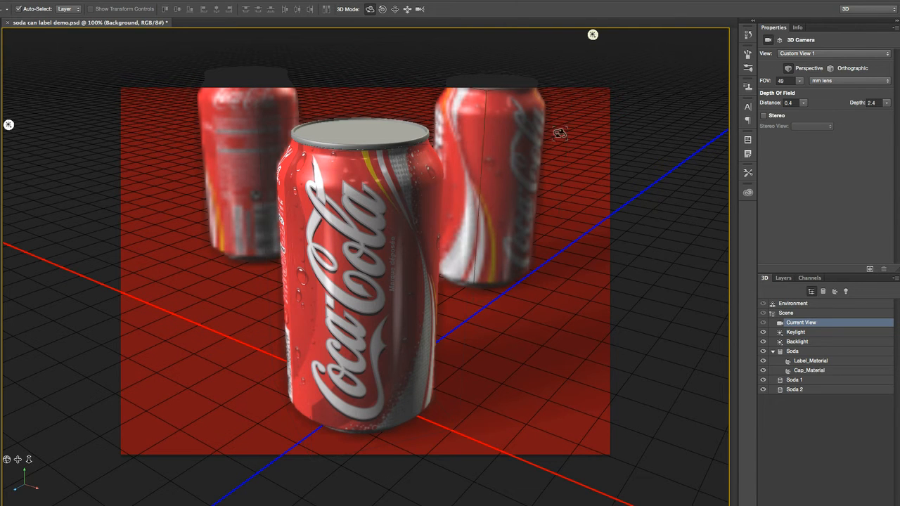
{"action": "left_click_drag", "start_coordinate": [858, 104], "coordinate": [875, 103]}
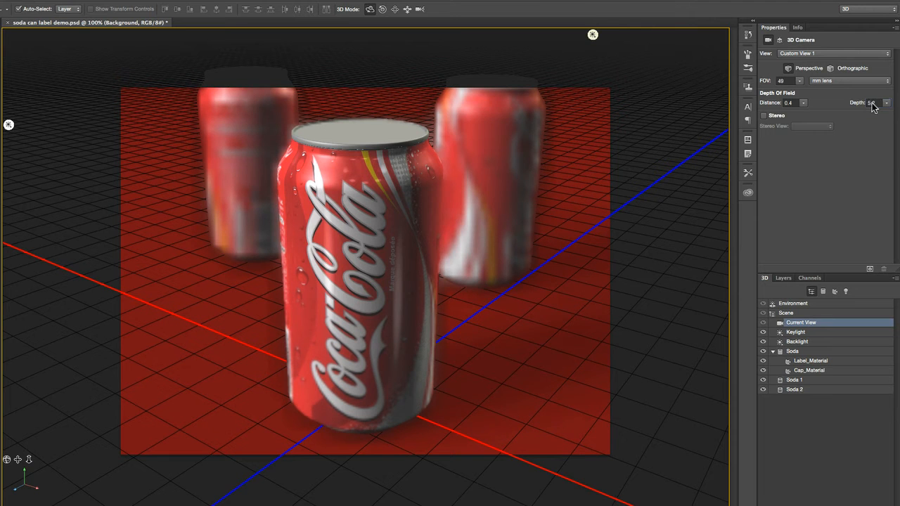
{"action": "left_click_drag", "start_coordinate": [859, 103], "coordinate": [846, 105]}
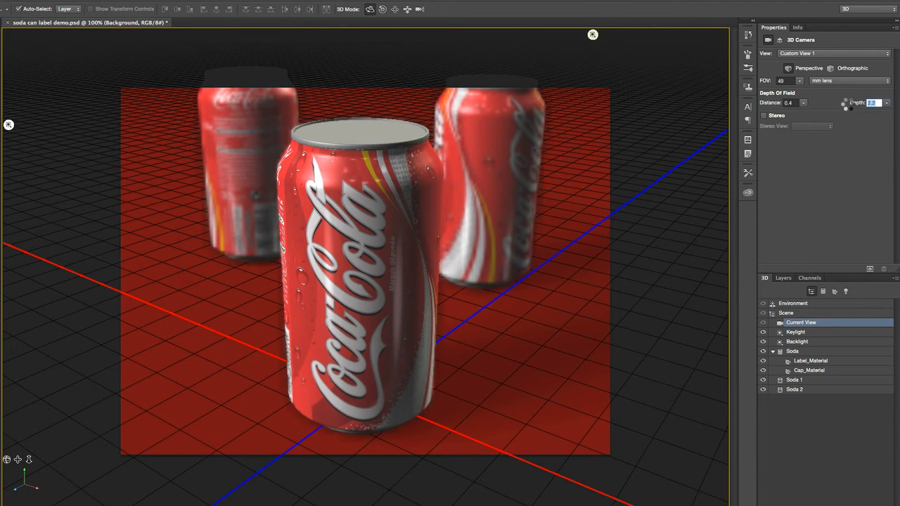
{"action": "left_click", "coordinate": [849, 107]}
{"action": "left_click_drag", "start_coordinate": [851, 104], "coordinate": [854, 102]}
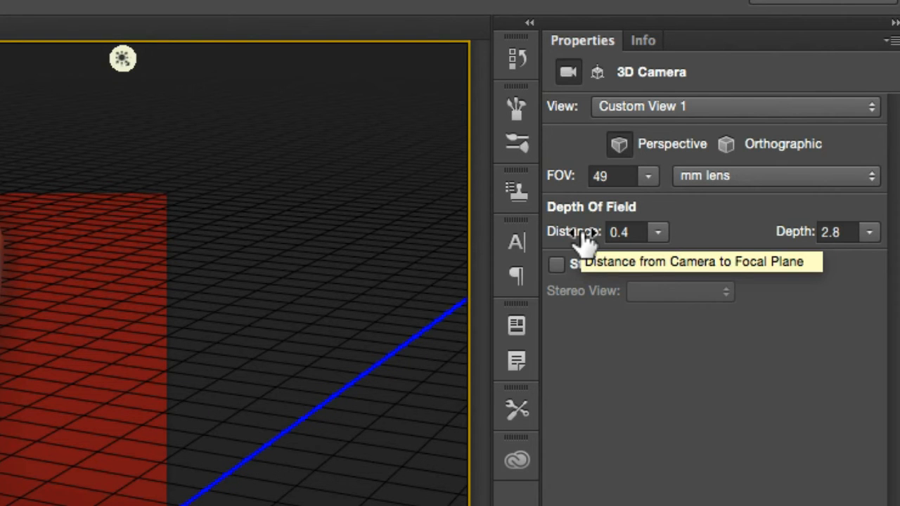
Raise the focal Distance to about 0.69 onto the back cans, then return it to 0.41
{"action": "left_click_drag", "start_coordinate": [584, 233], "coordinate": [593, 234]}
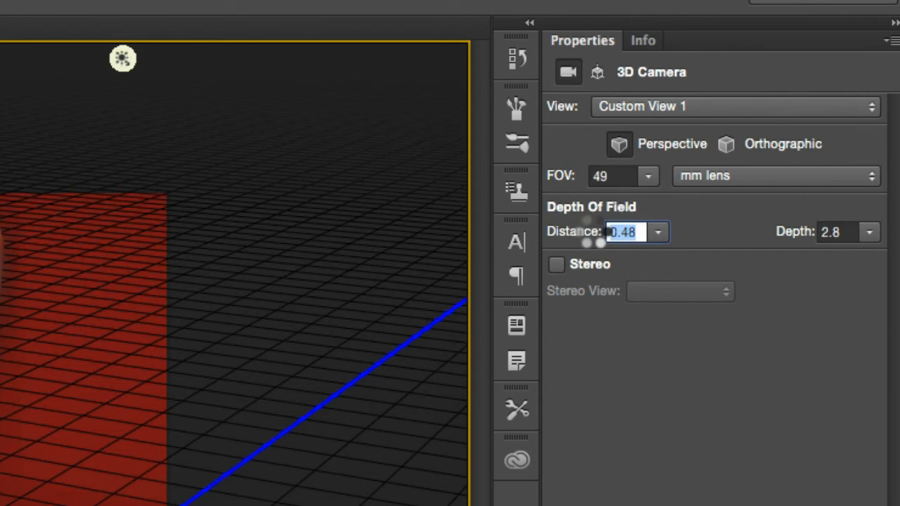
{"action": "left_click_drag", "start_coordinate": [785, 104], "coordinate": [790, 100]}
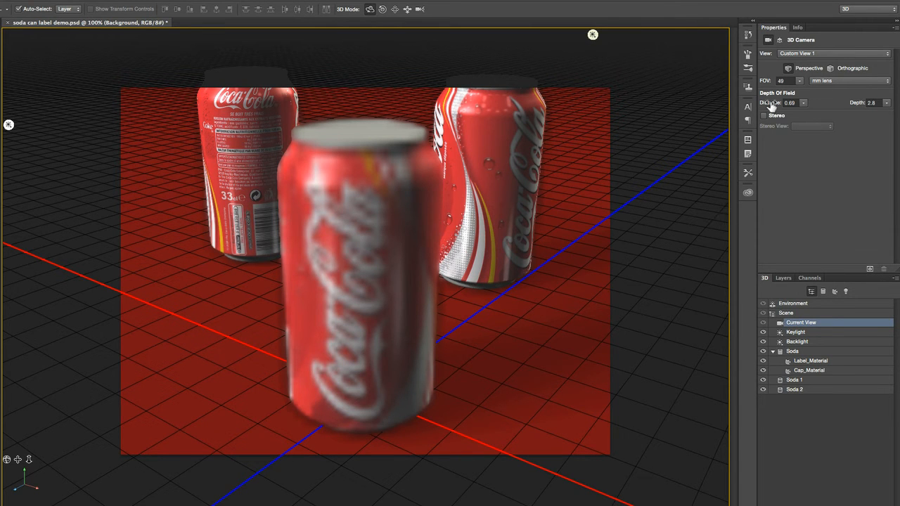
{"action": "left_click_drag", "start_coordinate": [772, 103], "coordinate": [759, 107]}
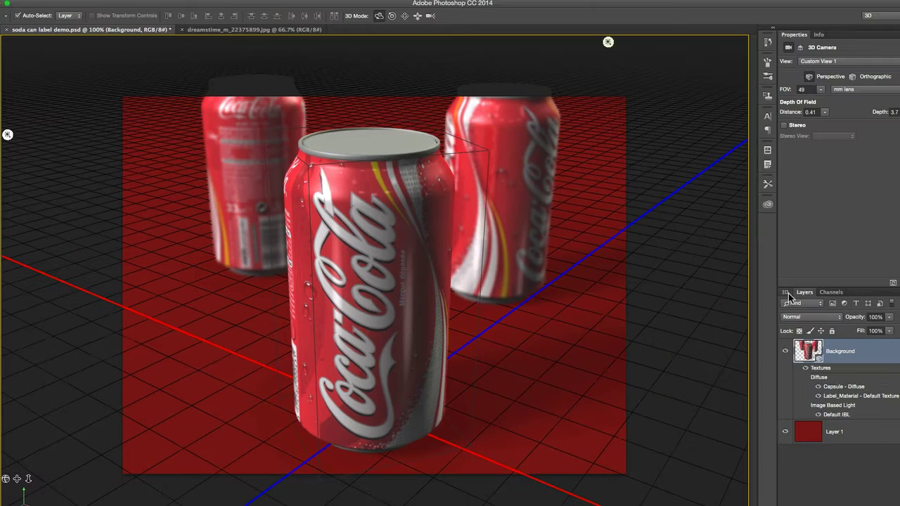
Set the camera's focal Distance to 0.77 and Depth to 4.5 so the back cans are sharp
{"action": "left_click", "coordinate": [788, 293]}
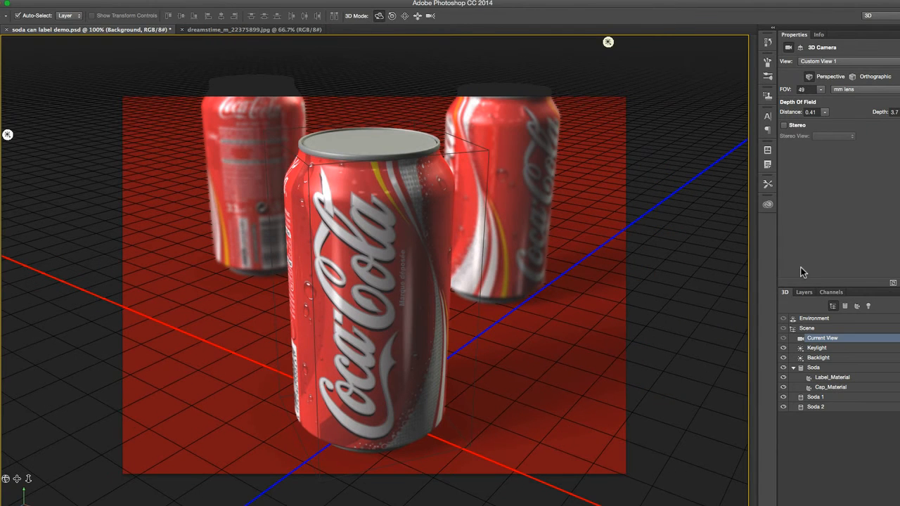
{"action": "left_click", "coordinate": [825, 113]}
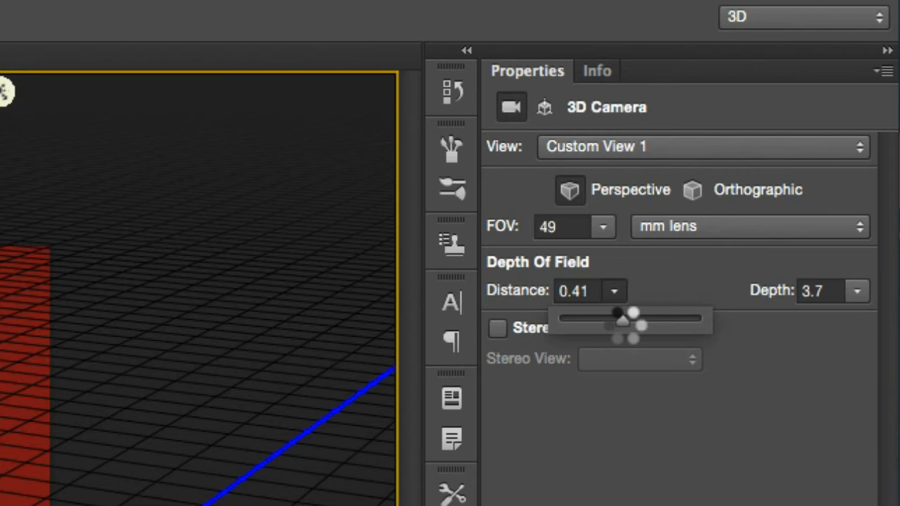
{"action": "left_click_drag", "start_coordinate": [827, 125], "coordinate": [845, 123]}
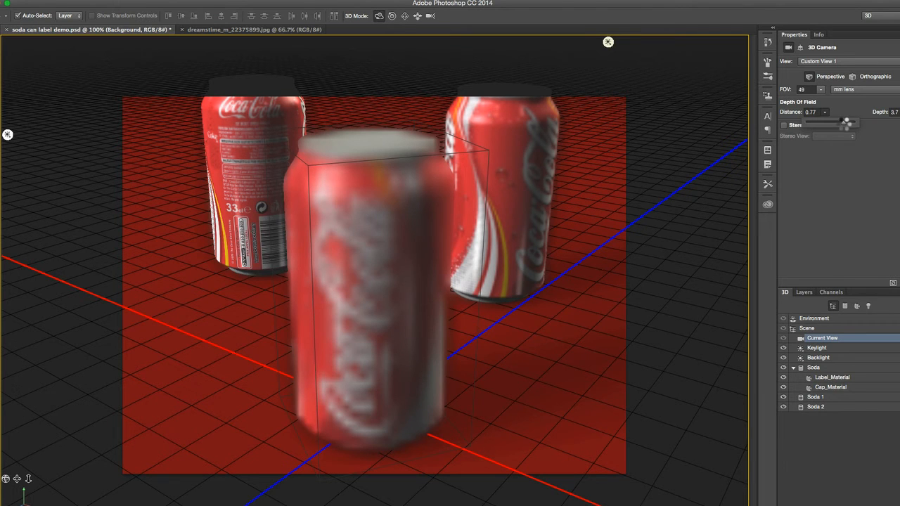
{"action": "left_click", "coordinate": [881, 115]}
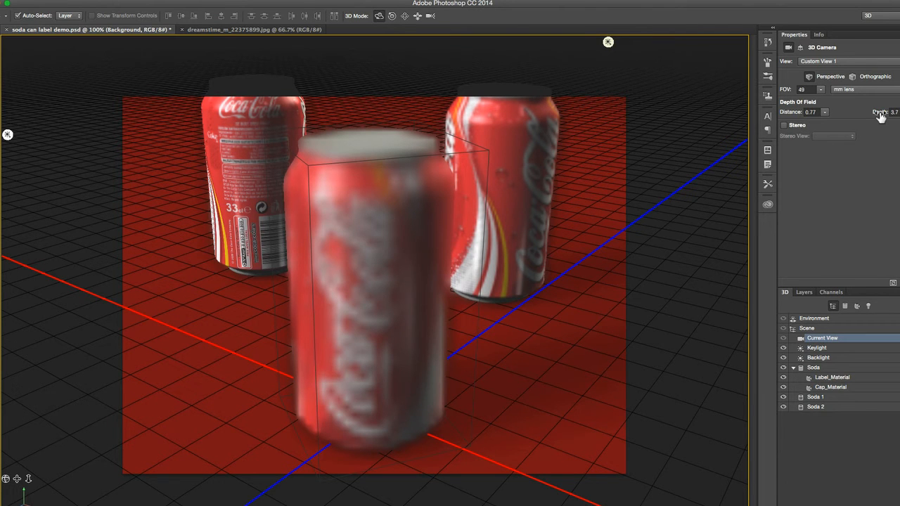
{"action": "left_click_drag", "start_coordinate": [882, 116], "coordinate": [885, 112]}
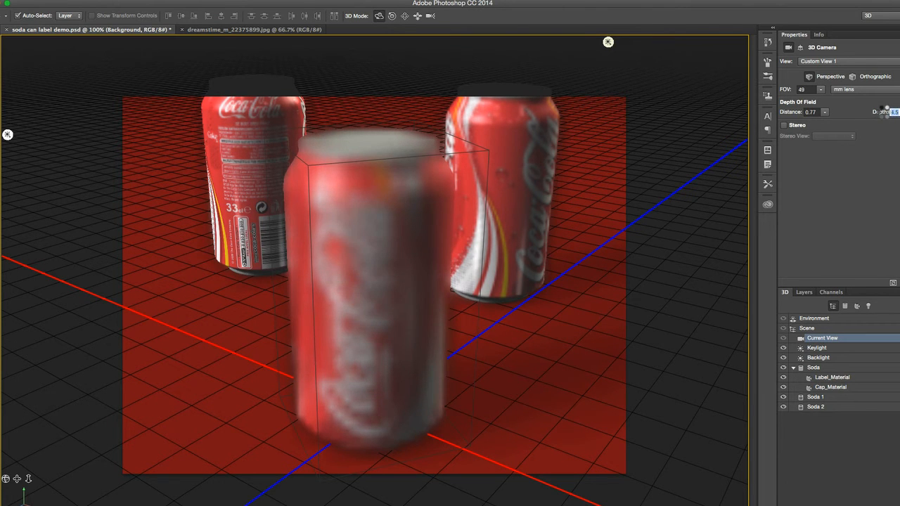
Drag the front can and the right-hand back can Soda 2 toward the camera
{"action": "left_click", "coordinate": [405, 263]}
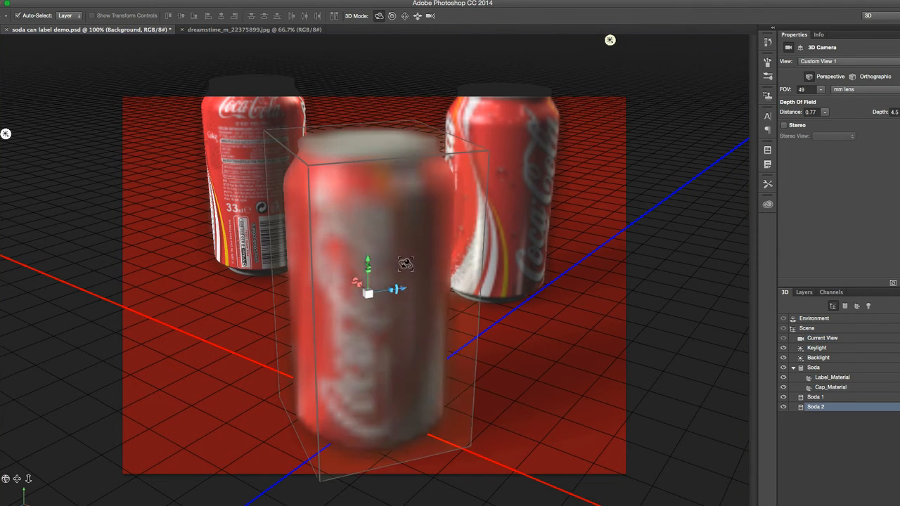
{"action": "left_click_drag", "start_coordinate": [407, 298], "coordinate": [450, 464]}
{"action": "left_click", "coordinate": [517, 206]}
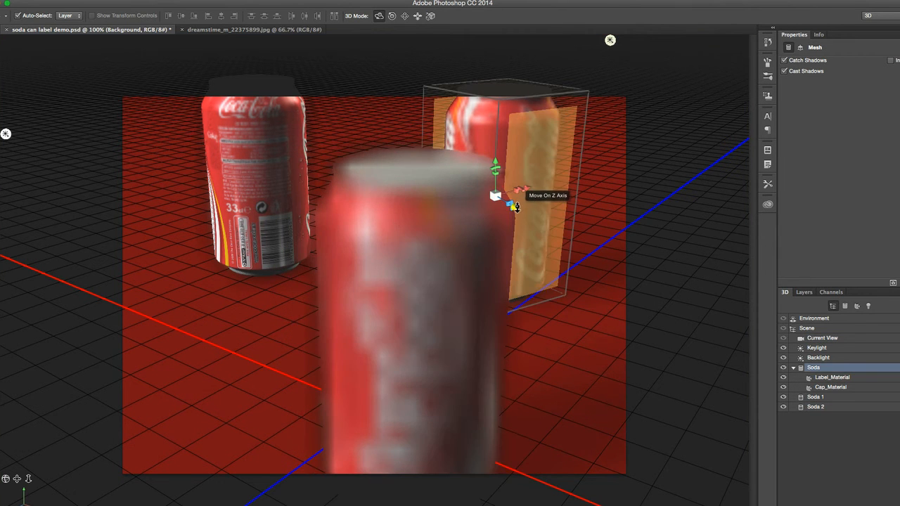
{"action": "mouse_move", "coordinate": [517, 206]}
{"action": "left_mouse_down"}
{"action": "mouse_move", "coordinate": [597, 215]}
{"action": "mouse_move", "coordinate": [544, 247]}
{"action": "mouse_move", "coordinate": [565, 261]}
{"action": "left_mouse_up"}
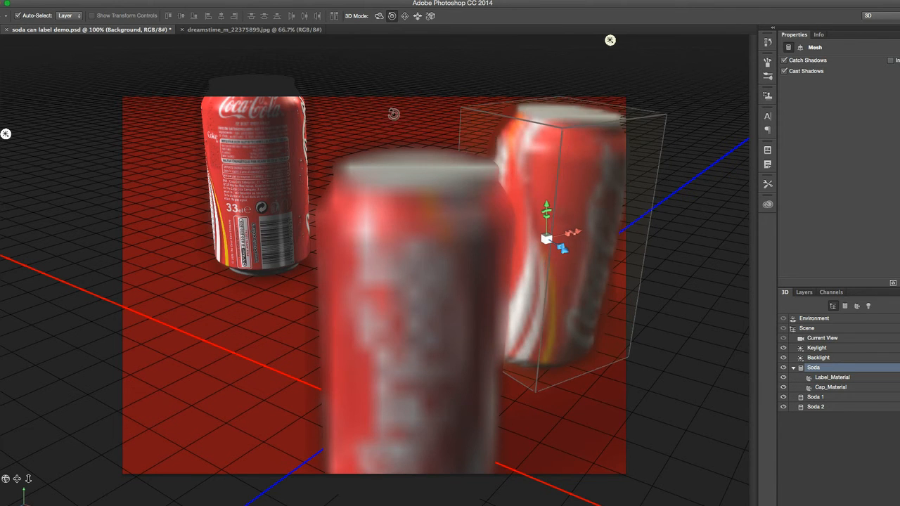
{"action": "left_click", "coordinate": [393, 114]}
{"action": "left_click", "coordinate": [525, 147]}
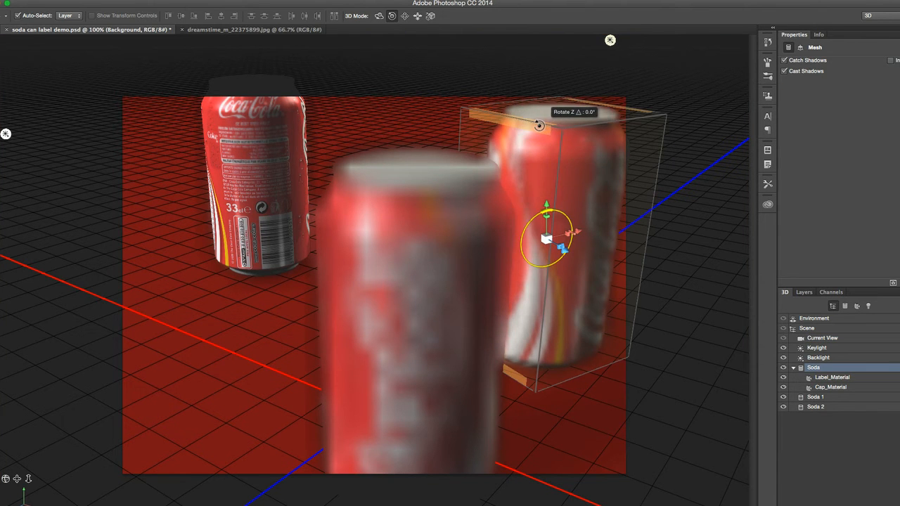
Orbit, tilt and roll the 3D camera to a new angle over the cans
{"action": "left_click", "coordinate": [428, 121]}
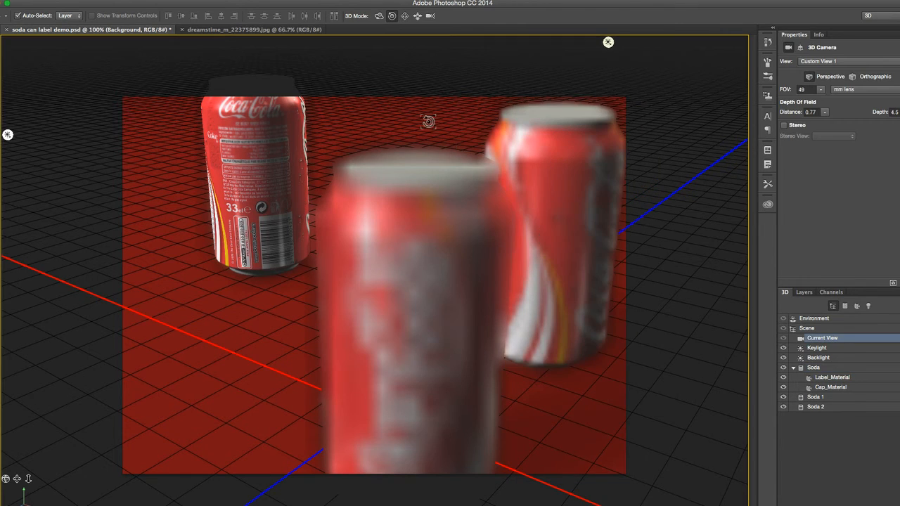
{"action": "mouse_move", "coordinate": [428, 121]}
{"action": "left_mouse_down"}
{"action": "mouse_move", "coordinate": [408, 124]}
{"action": "mouse_move", "coordinate": [382, 67]}
{"action": "left_mouse_up"}
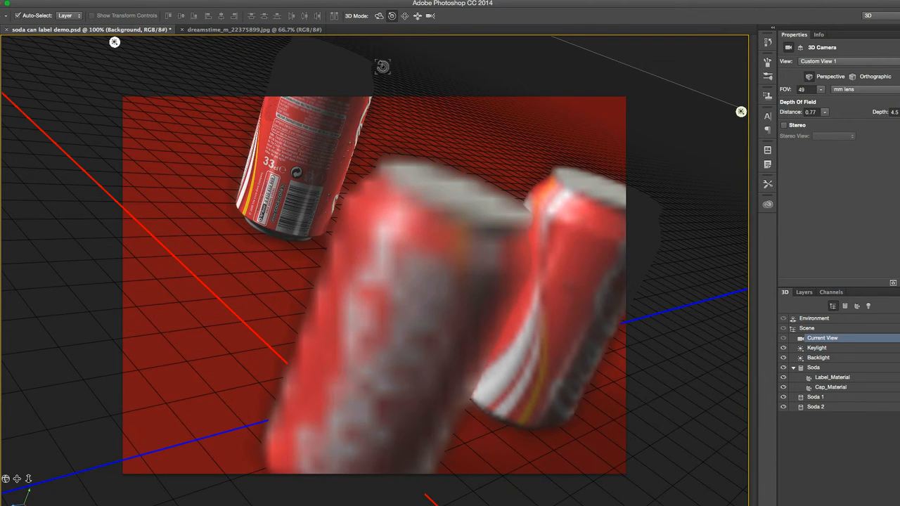
{"action": "left_click", "coordinate": [404, 15]}
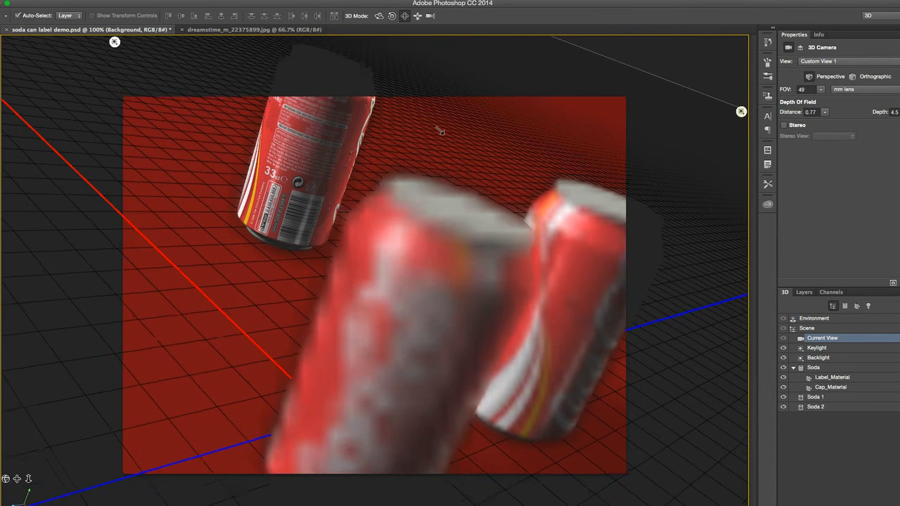
{"action": "left_click_drag", "start_coordinate": [440, 131], "coordinate": [440, 163]}
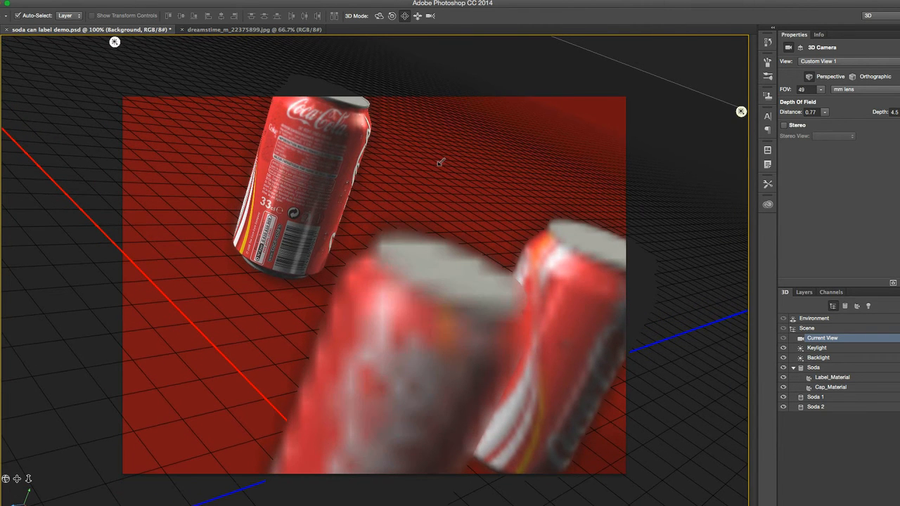
{"action": "left_click", "coordinate": [390, 16]}
{"action": "left_click_drag", "start_coordinate": [448, 138], "coordinate": [458, 126]}
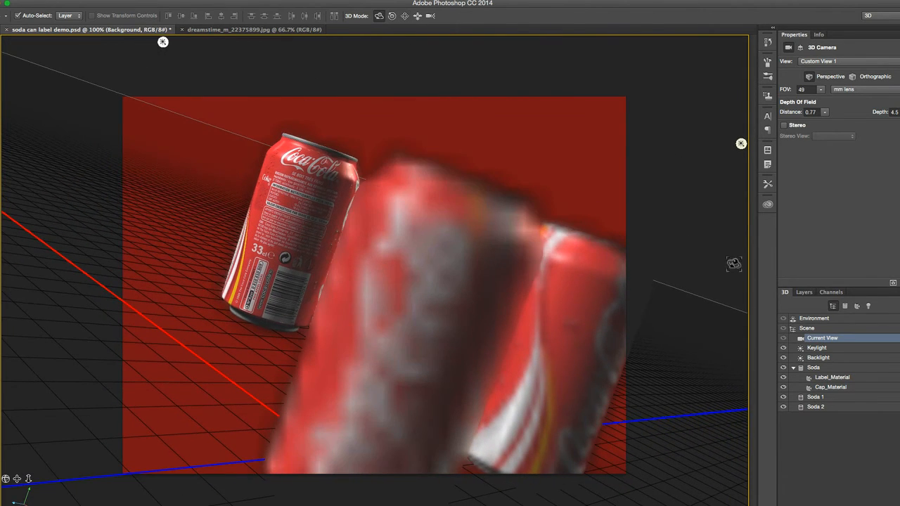
Rotate Soda 2 and spin Soda 1 around Y so its Coca-Cola logo faces the viewer, then refine the camera
{"action": "left_click", "coordinate": [464, 253]}
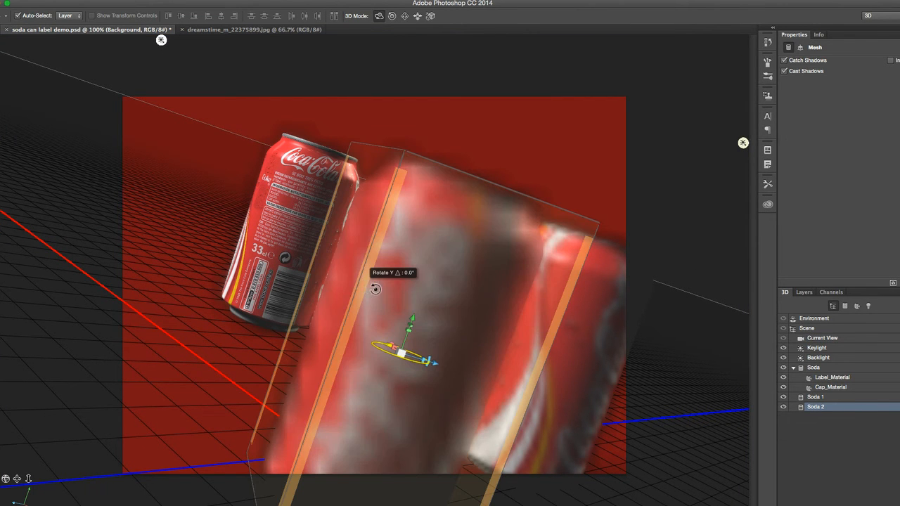
{"action": "left_click_drag", "start_coordinate": [365, 287], "coordinate": [447, 294]}
{"action": "left_click", "coordinate": [278, 253]}
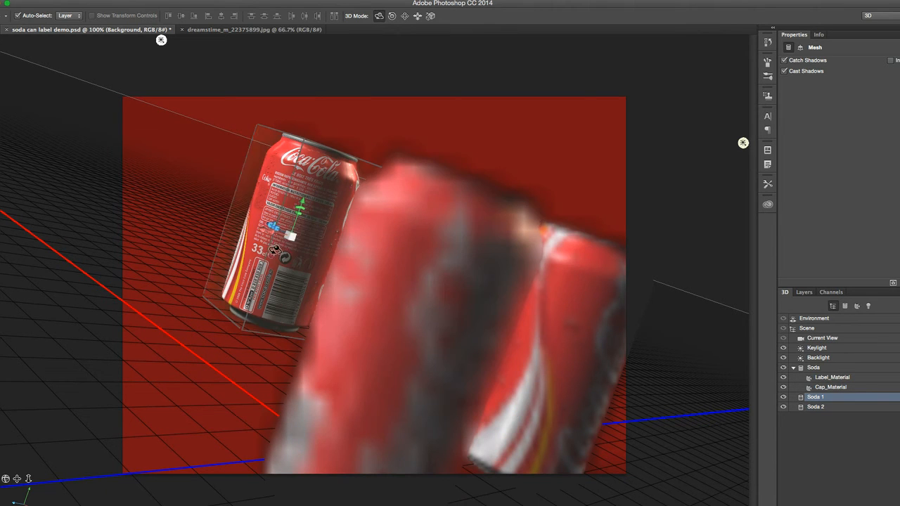
{"action": "mouse_move", "coordinate": [227, 219]}
{"action": "left_mouse_down"}
{"action": "mouse_move", "coordinate": [463, 261]}
{"action": "mouse_move", "coordinate": [443, 251]}
{"action": "left_mouse_up"}
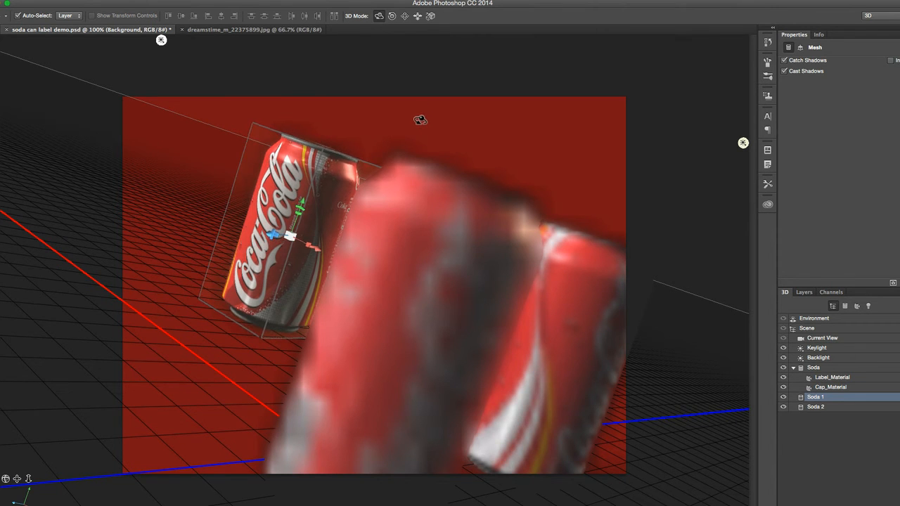
{"action": "left_click", "coordinate": [422, 122]}
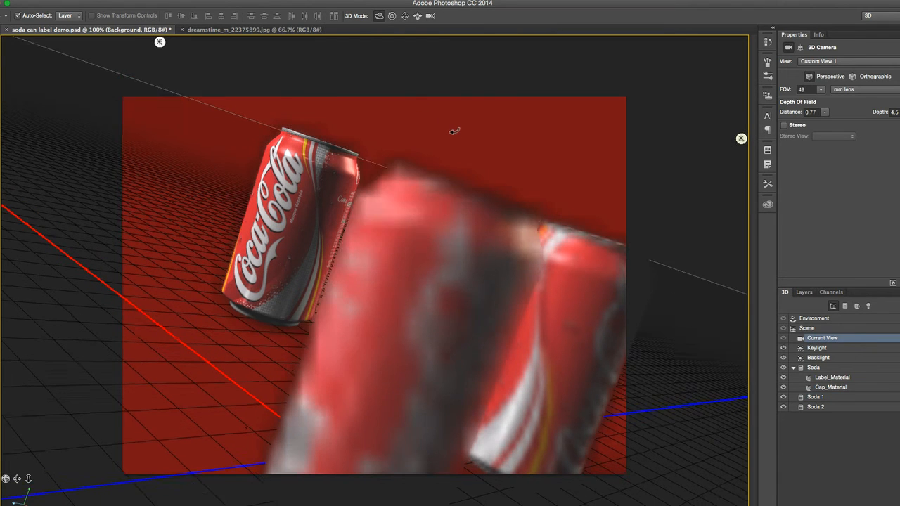
{"action": "left_click_drag", "start_coordinate": [454, 132], "coordinate": [453, 131]}
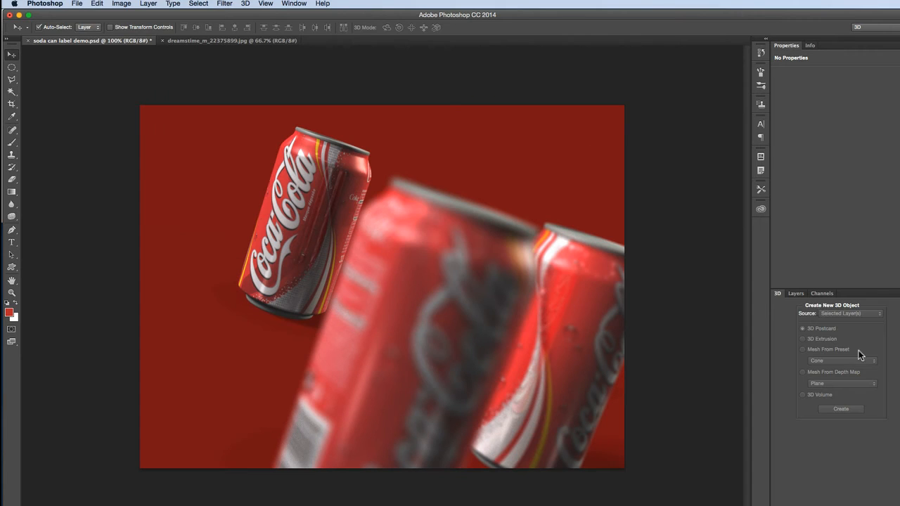
Delete the Soda 1 and Soda 2 instances and drag the remaining Soda group to the canvas centre
{"action": "left_click", "coordinate": [796, 294]}
{"action": "left_click", "coordinate": [799, 344]}
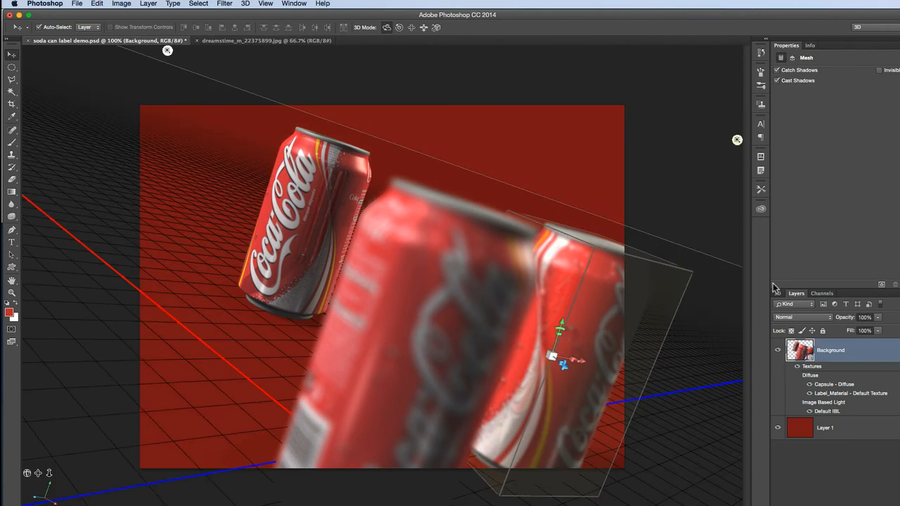
{"action": "left_click", "coordinate": [778, 293]}
{"action": "left_click", "coordinate": [806, 404]}
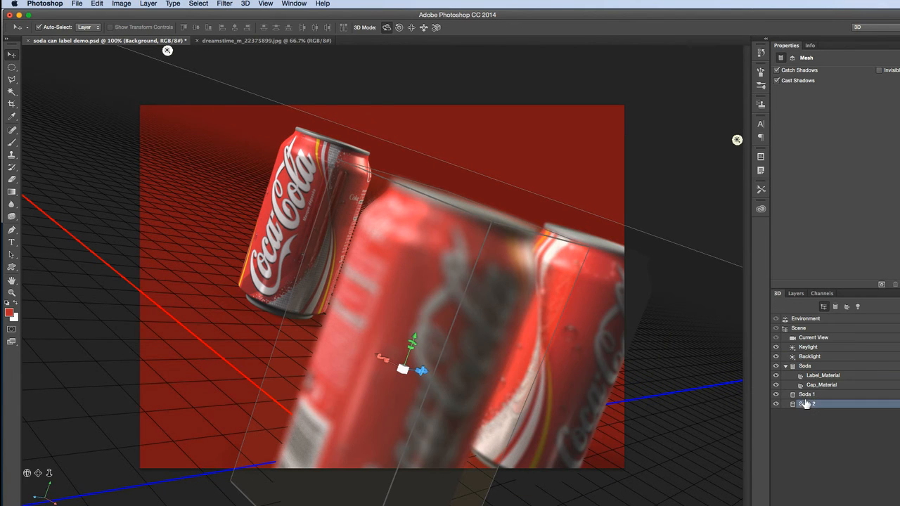
{"action": "left_click", "coordinate": [807, 394], "text": "shift"}
{"action": "key", "text": "BackSpace"}
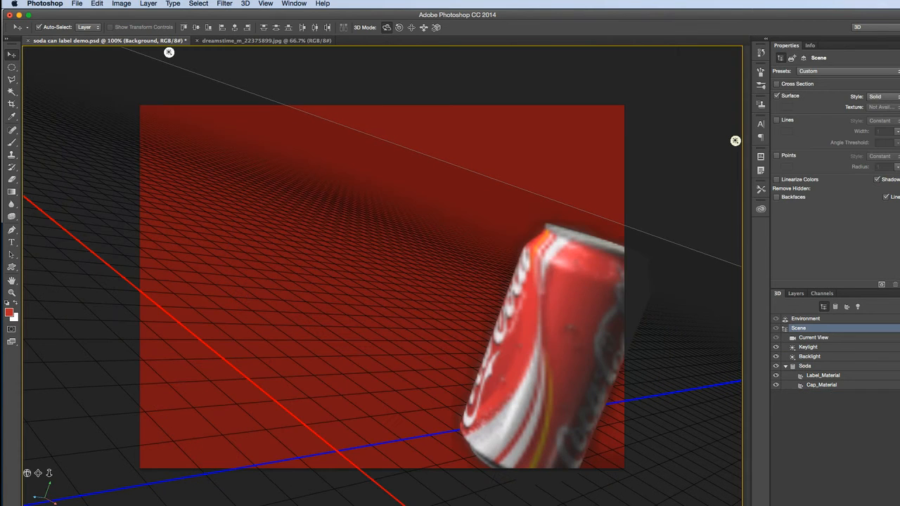
{"action": "left_click", "coordinate": [805, 366]}
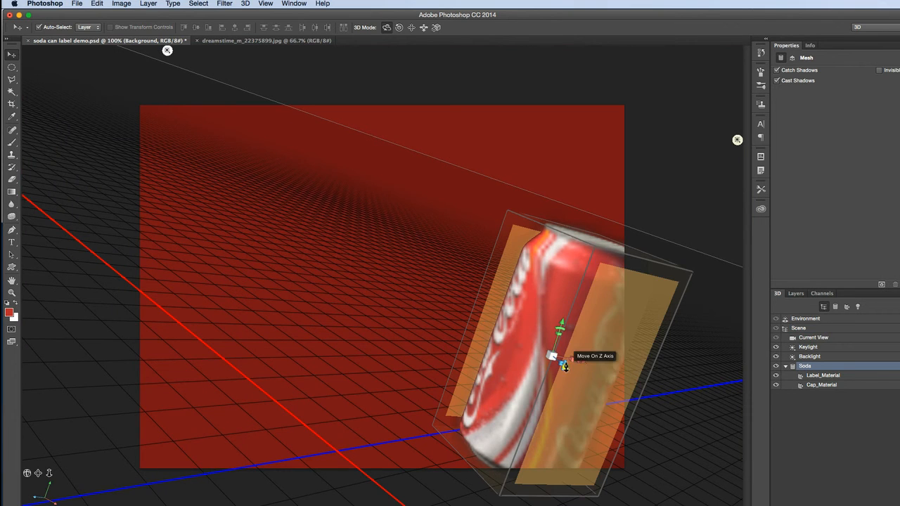
{"action": "left_click_drag", "start_coordinate": [581, 361], "coordinate": [443, 343]}
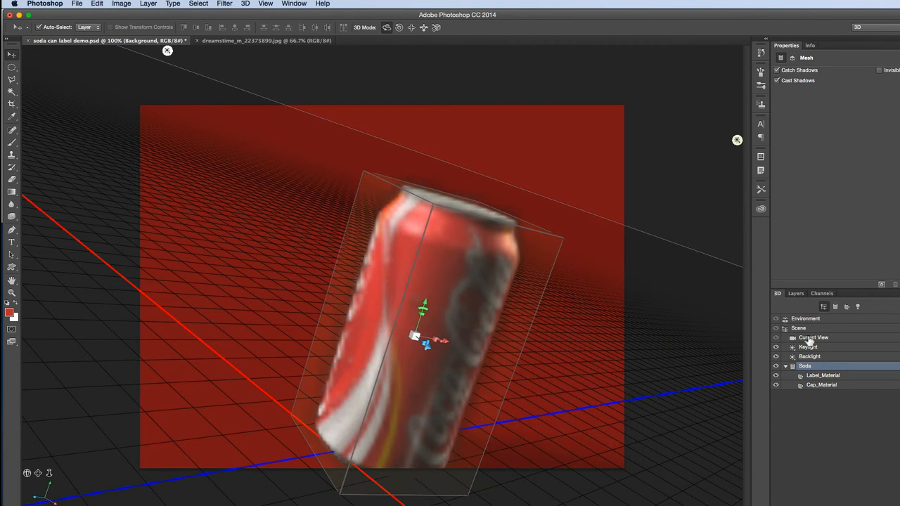
Lower the current view's depth-of-field distance to about 0.4 so the can renders sharp
{"action": "left_click", "coordinate": [790, 347]}
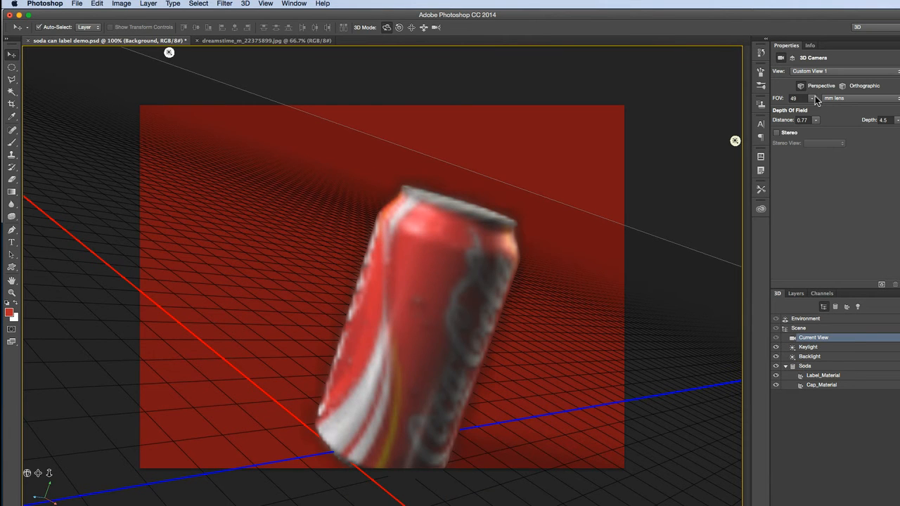
{"action": "left_click_drag", "start_coordinate": [815, 131], "coordinate": [803, 128]}
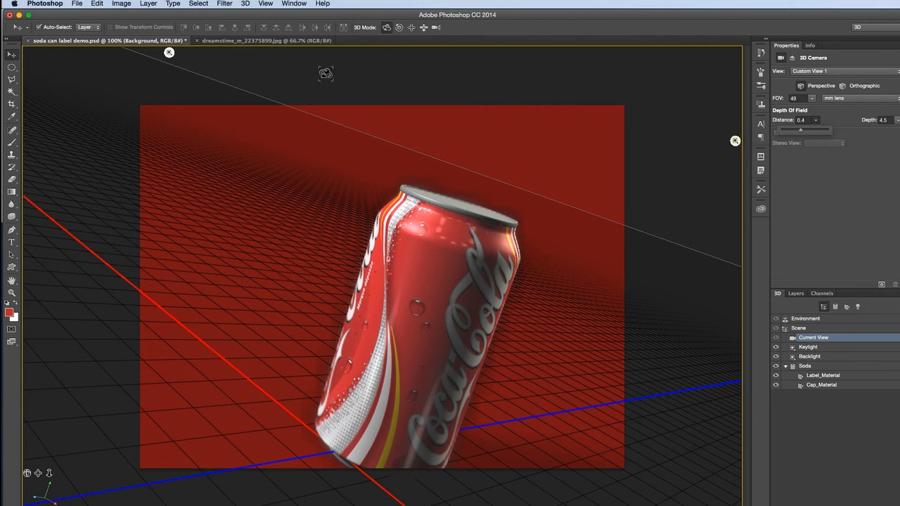
{"action": "left_click", "coordinate": [399, 28]}
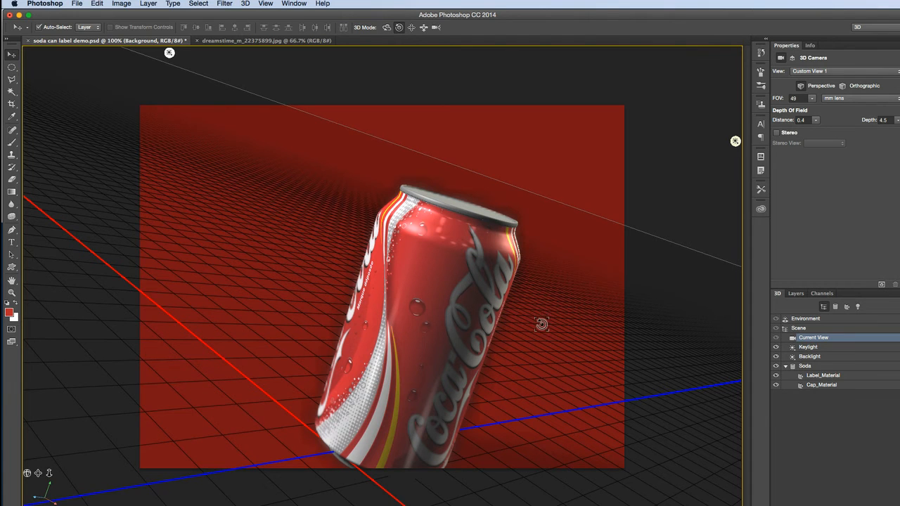
Orbit and roll the camera so the can stands upright, viewed from slightly below
{"action": "left_click_drag", "start_coordinate": [538, 317], "coordinate": [562, 288]}
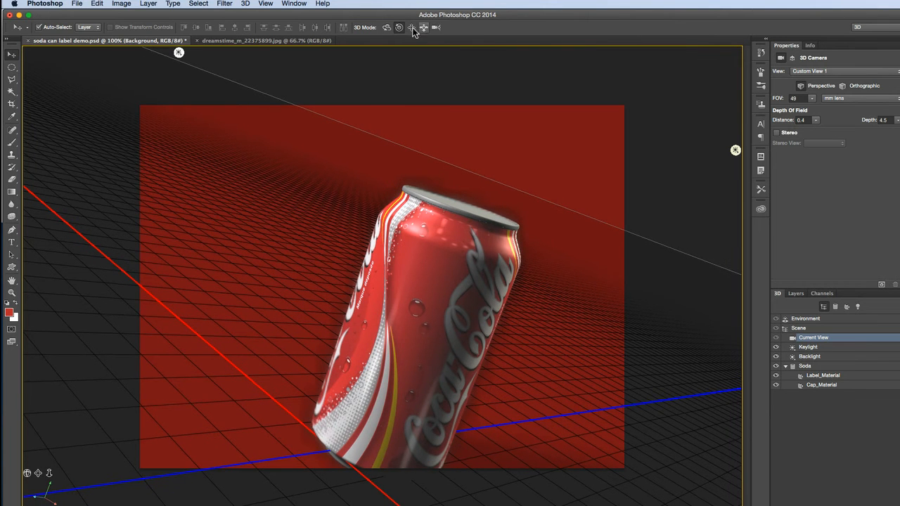
{"action": "left_click", "coordinate": [387, 27]}
{"action": "left_click_drag", "start_coordinate": [564, 283], "coordinate": [510, 248]}
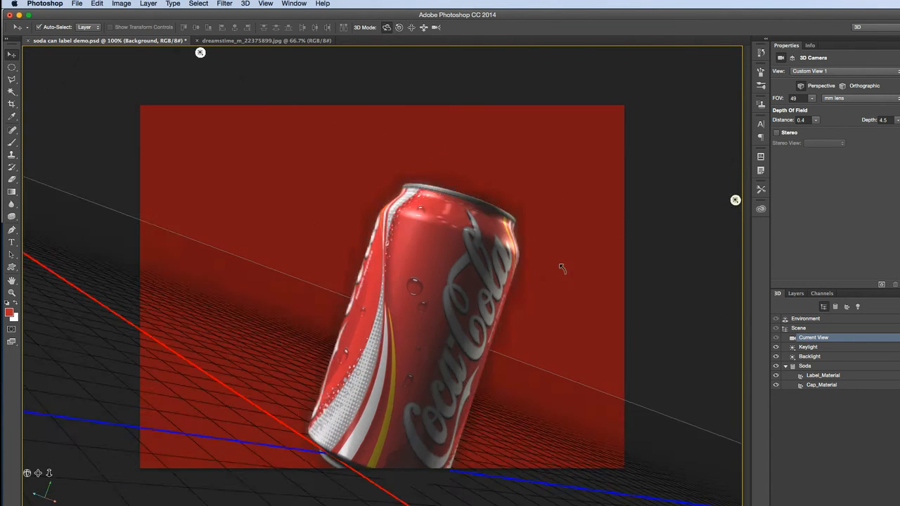
{"action": "left_click_drag", "start_coordinate": [310, 232], "coordinate": [516, 225]}
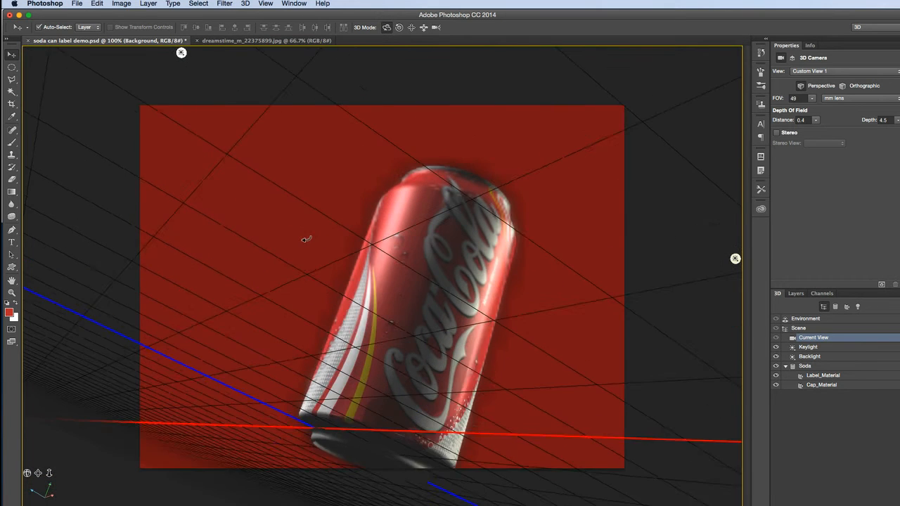
{"action": "left_click", "coordinate": [398, 27]}
{"action": "mouse_move", "coordinate": [499, 105]}
{"action": "left_mouse_down"}
{"action": "mouse_move", "coordinate": [525, 113]}
{"action": "mouse_move", "coordinate": [420, 59]}
{"action": "left_mouse_up"}
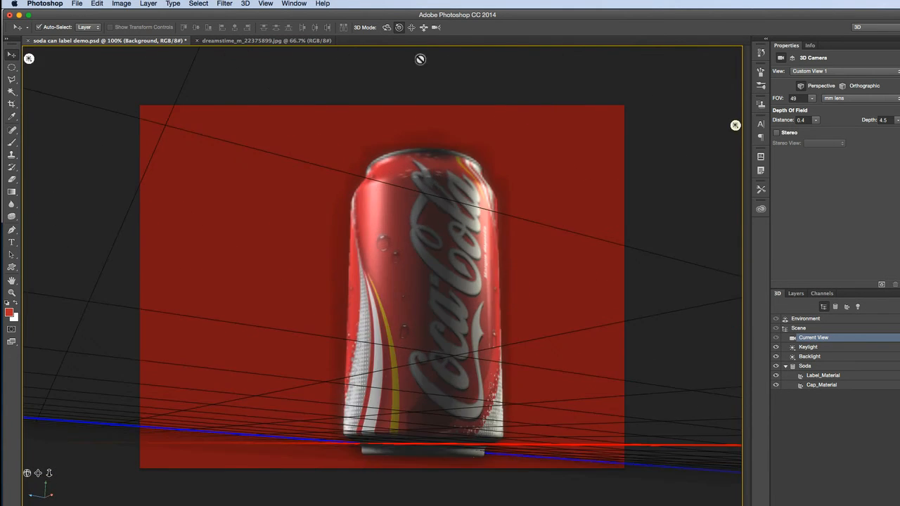
{"action": "left_click", "coordinate": [387, 28]}
{"action": "left_click_drag", "start_coordinate": [448, 218], "coordinate": [433, 199]}
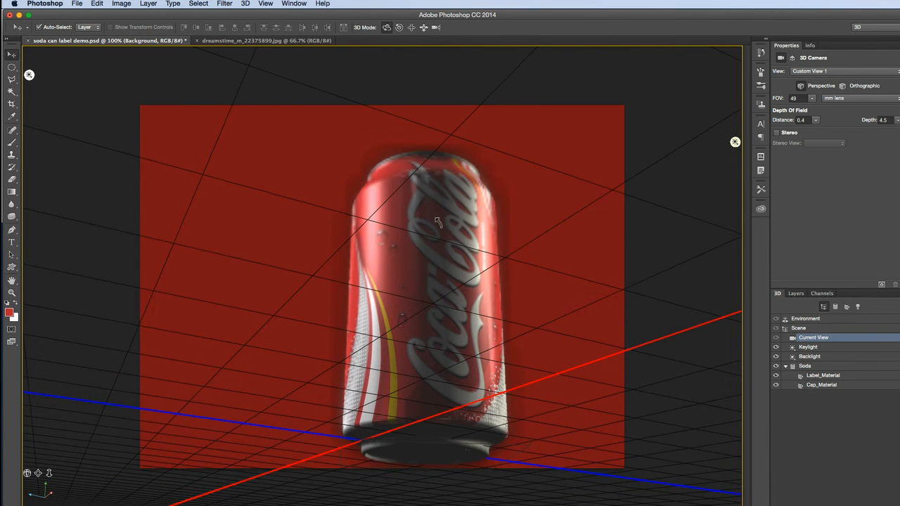
Slide the camera closer to the can and roll it level in the frame
{"action": "left_click", "coordinate": [411, 28]}
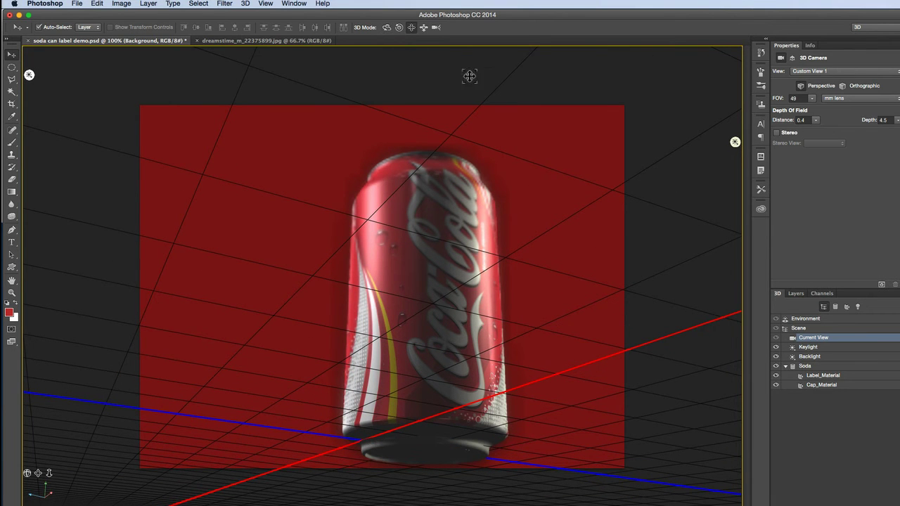
{"action": "left_click", "coordinate": [423, 28]}
{"action": "left_click_drag", "start_coordinate": [548, 301], "coordinate": [552, 331]}
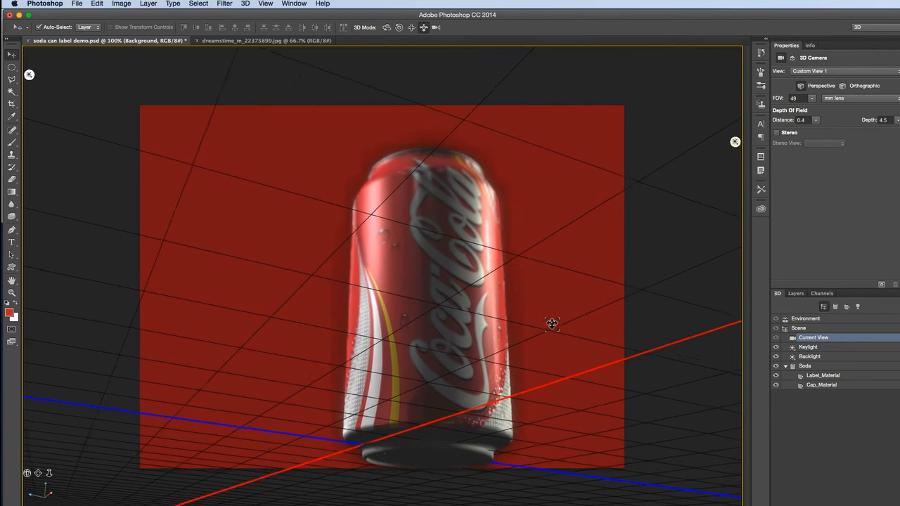
{"action": "left_click", "coordinate": [398, 27]}
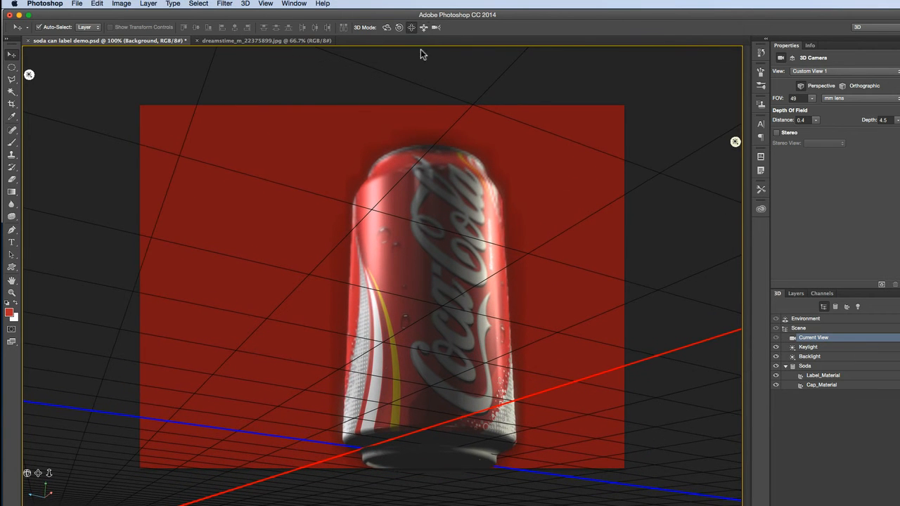
{"action": "left_click_drag", "start_coordinate": [523, 246], "coordinate": [513, 247]}
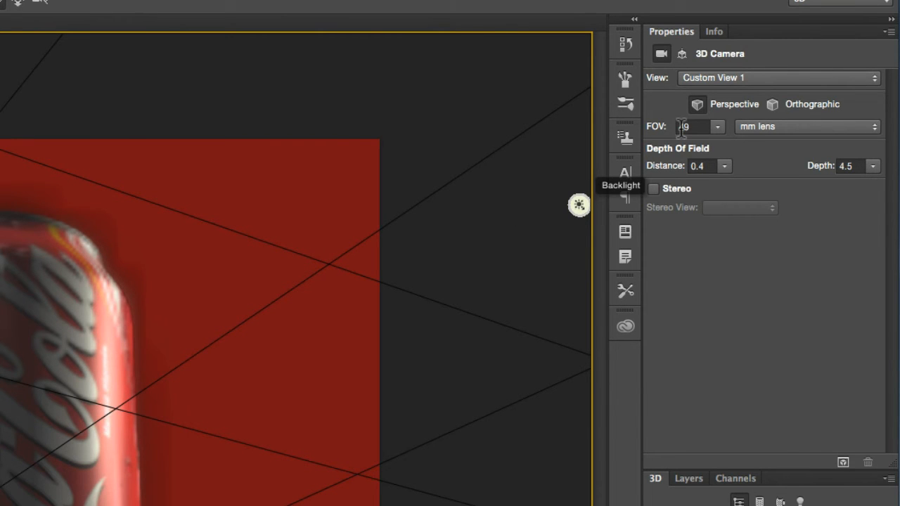
Narrow the camera's field of view to 25
{"action": "left_click", "coordinate": [717, 127]}
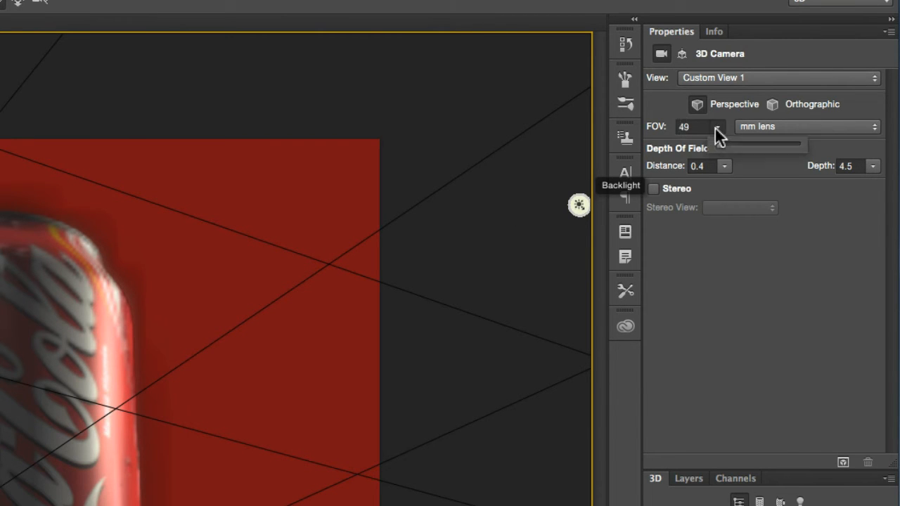
{"action": "left_click_drag", "start_coordinate": [721, 144], "coordinate": [720, 145]}
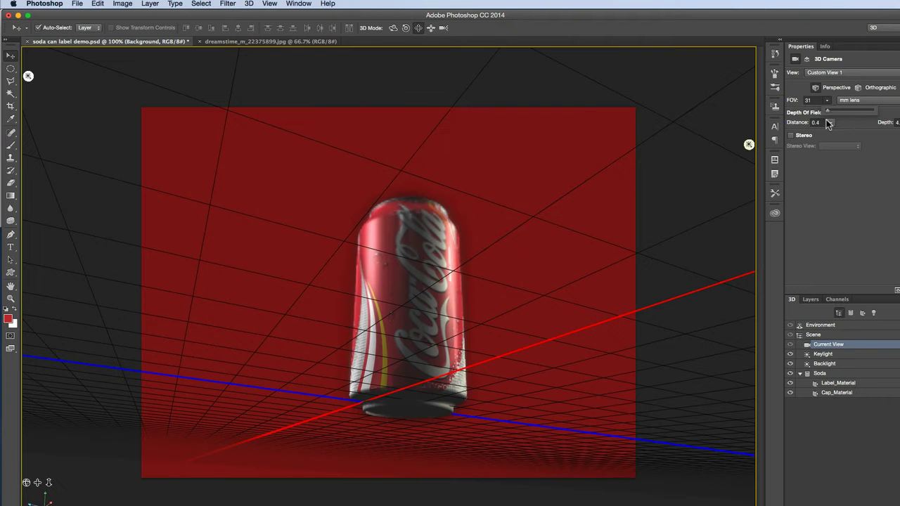
{"action": "left_click", "coordinate": [791, 101]}
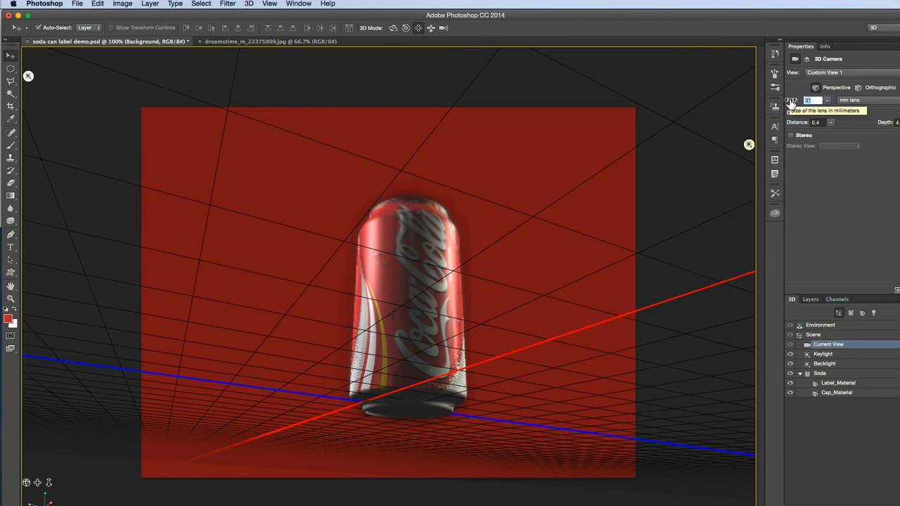
{"action": "type", "text": "24"}
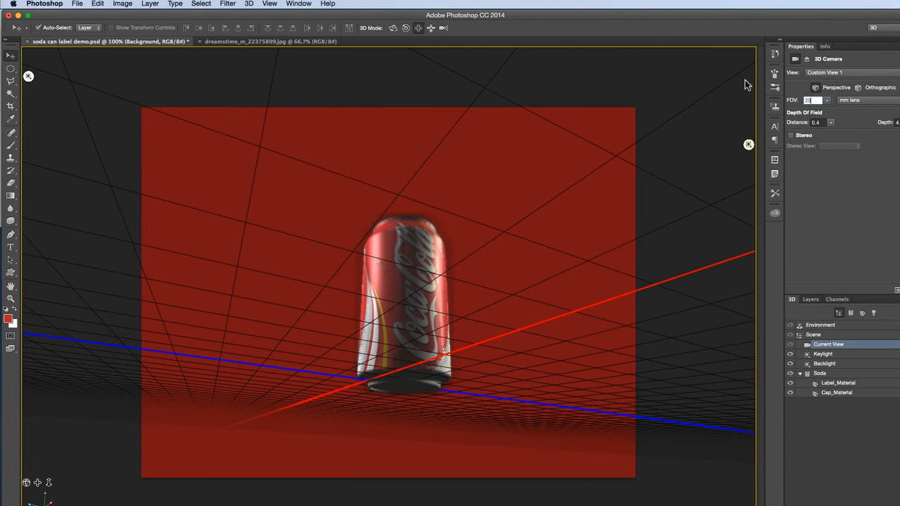
Slide the camera in so the can fills the frame, then rotate the Soda mesh on Y to face the logo front
{"action": "left_click", "coordinate": [430, 28]}
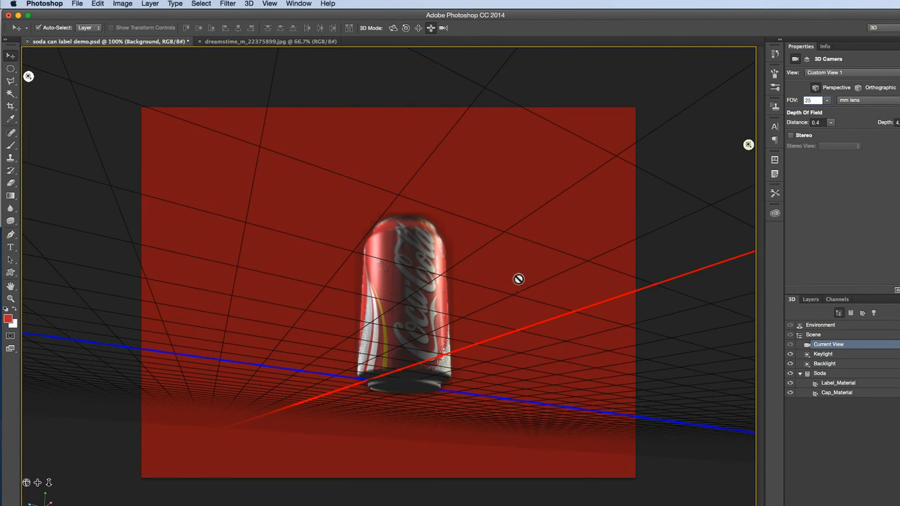
{"action": "mouse_move", "coordinate": [515, 184]}
{"action": "left_mouse_down"}
{"action": "mouse_move", "coordinate": [553, 344]}
{"action": "mouse_move", "coordinate": [505, 423]}
{"action": "left_mouse_up"}
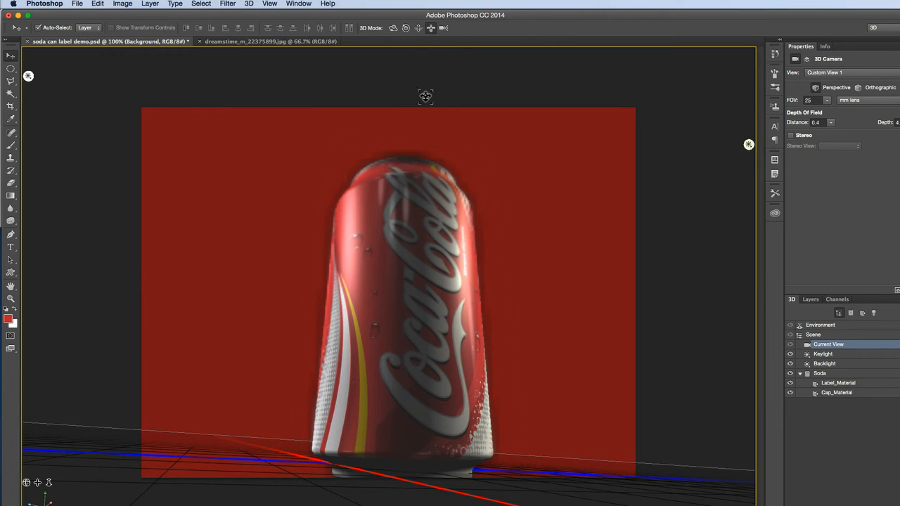
{"action": "left_click", "coordinate": [393, 308]}
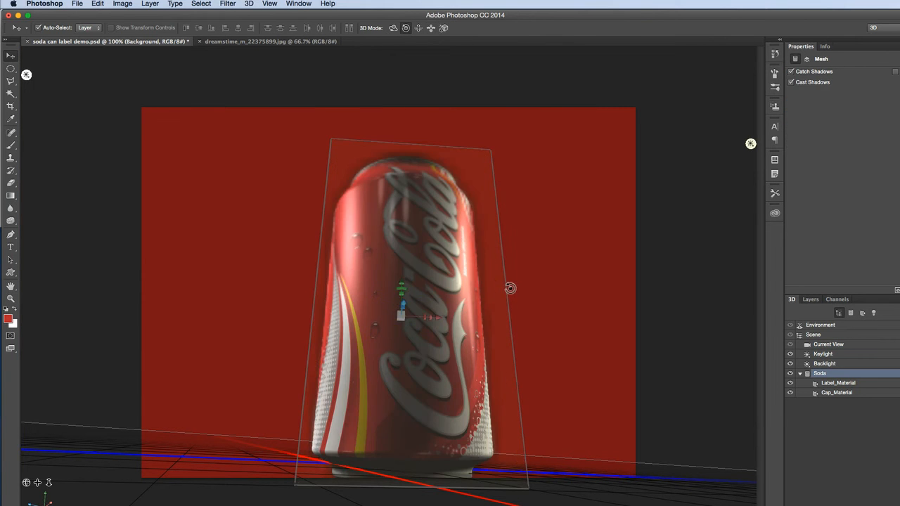
{"action": "left_click_drag", "start_coordinate": [504, 290], "coordinate": [385, 293]}
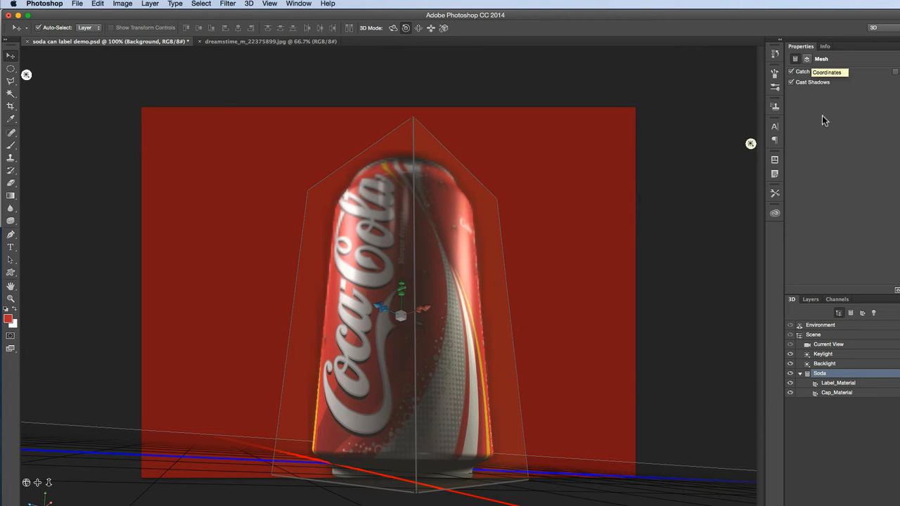
Nudge the focus distance up and rotate the Soda mesh slightly on Y so the logo sits in focus
{"action": "left_click", "coordinate": [827, 346]}
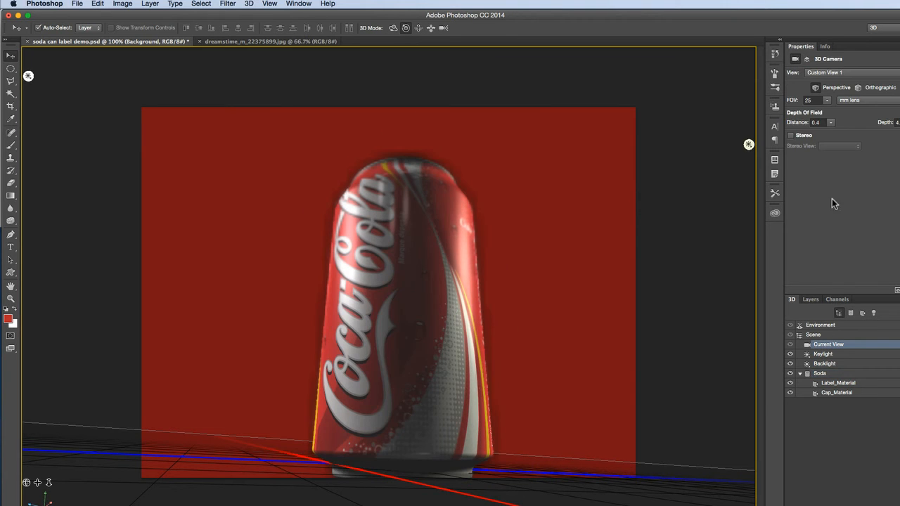
{"action": "left_click", "coordinate": [830, 123]}
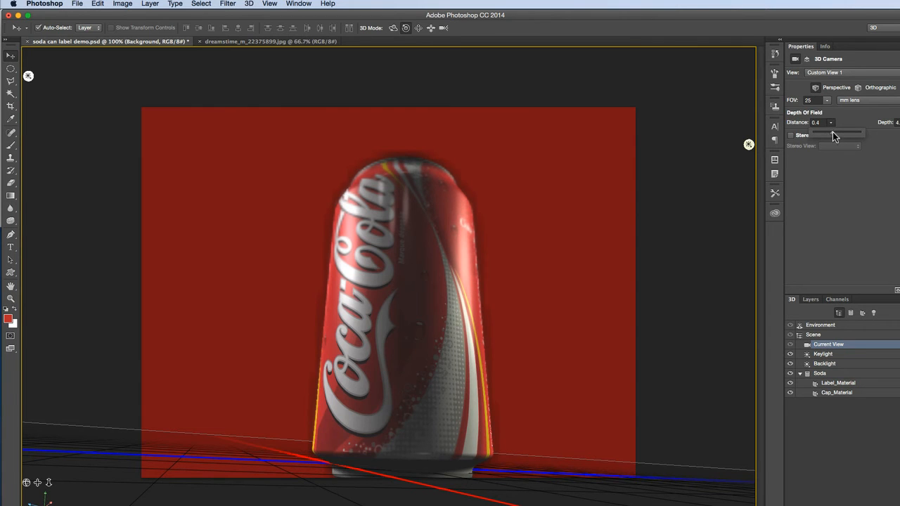
{"action": "left_click_drag", "start_coordinate": [834, 135], "coordinate": [832, 132]}
{"action": "left_click_drag", "start_coordinate": [835, 134], "coordinate": [841, 133]}
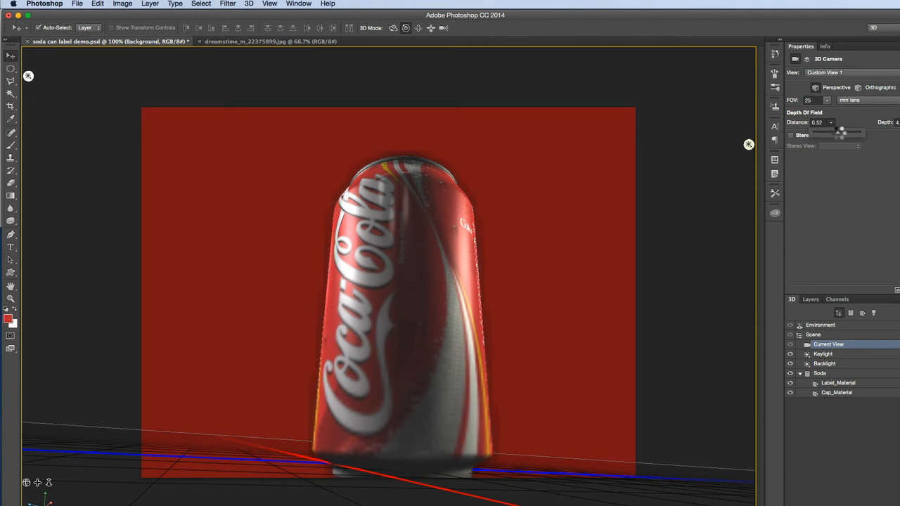
{"action": "left_click", "coordinate": [421, 257]}
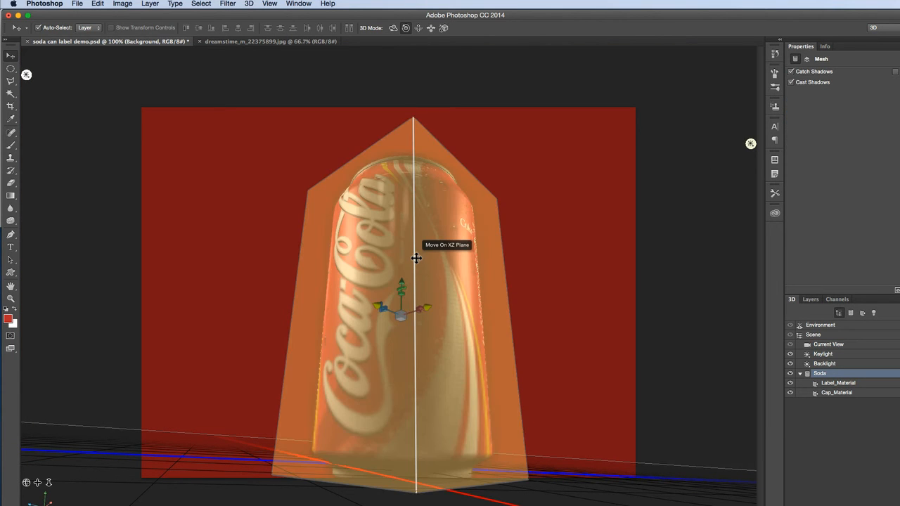
{"action": "mouse_move", "coordinate": [422, 257]}
{"action": "left_mouse_down"}
{"action": "mouse_move", "coordinate": [402, 257]}
{"action": "mouse_move", "coordinate": [420, 256]}
{"action": "left_mouse_up"}
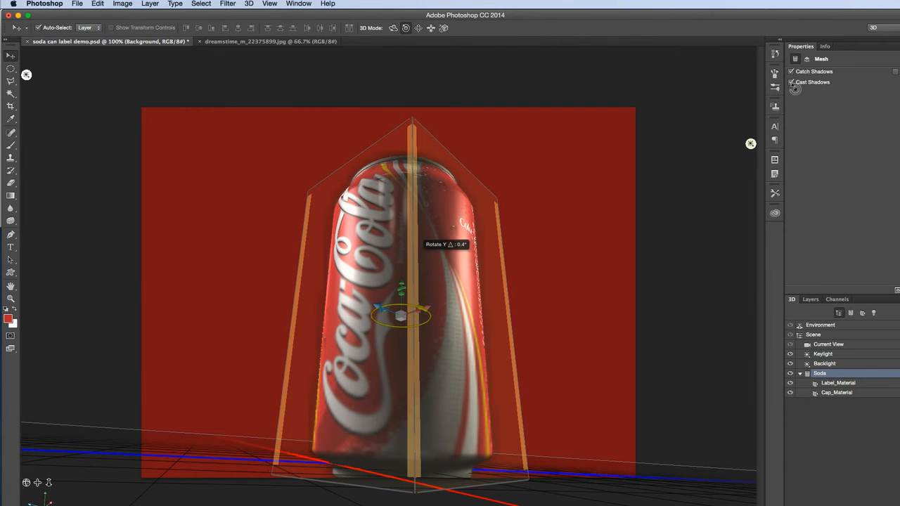
Set the camera's depth-of-field distance to 0.48
{"action": "left_click", "coordinate": [823, 344]}
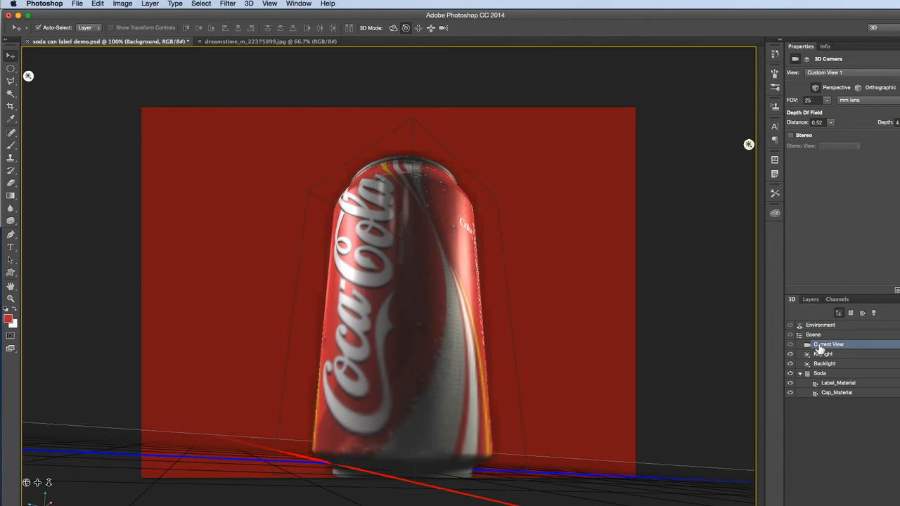
{"action": "left_click", "coordinate": [827, 102]}
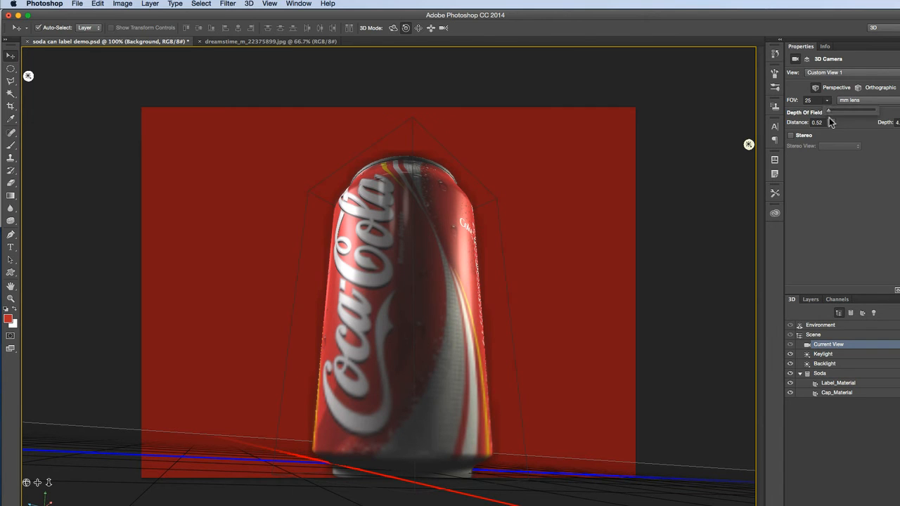
{"action": "left_click", "coordinate": [830, 122]}
{"action": "left_click_drag", "start_coordinate": [833, 133], "coordinate": [826, 134]}
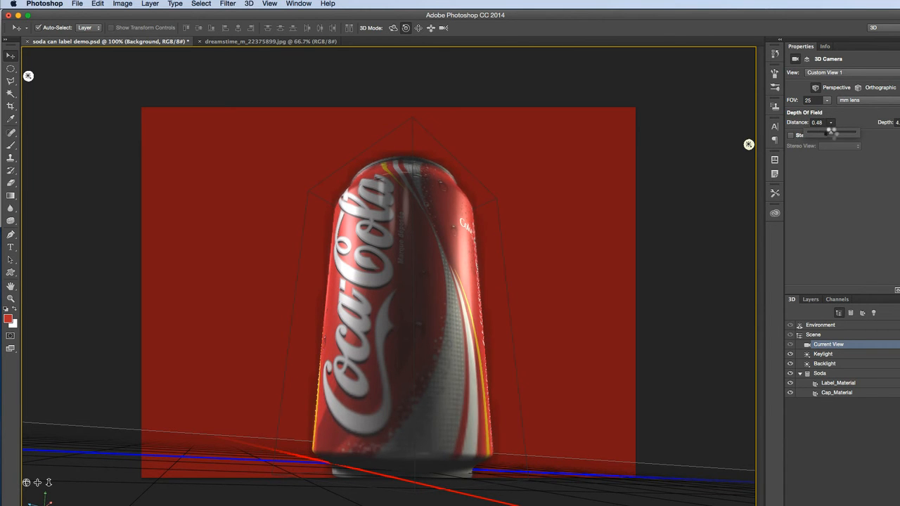
{"action": "left_click", "coordinate": [889, 126]}
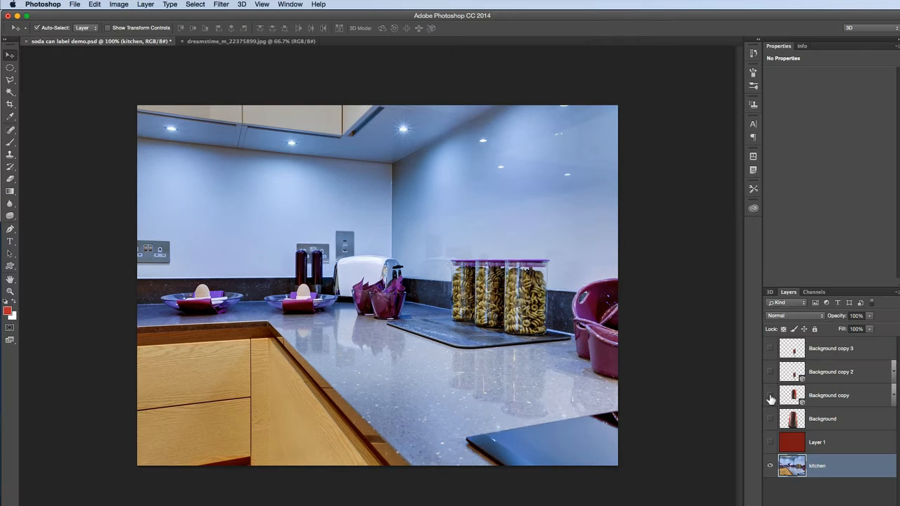
Show the 'Background copy' 3D can layer over the kitchen photo and select it for 3D editing
{"action": "left_click", "coordinate": [769, 395]}
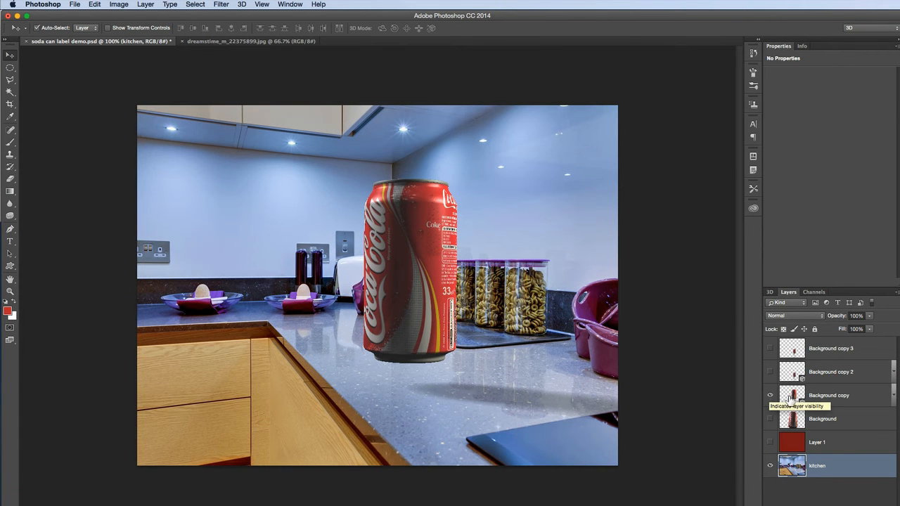
{"action": "left_click", "coordinate": [790, 397]}
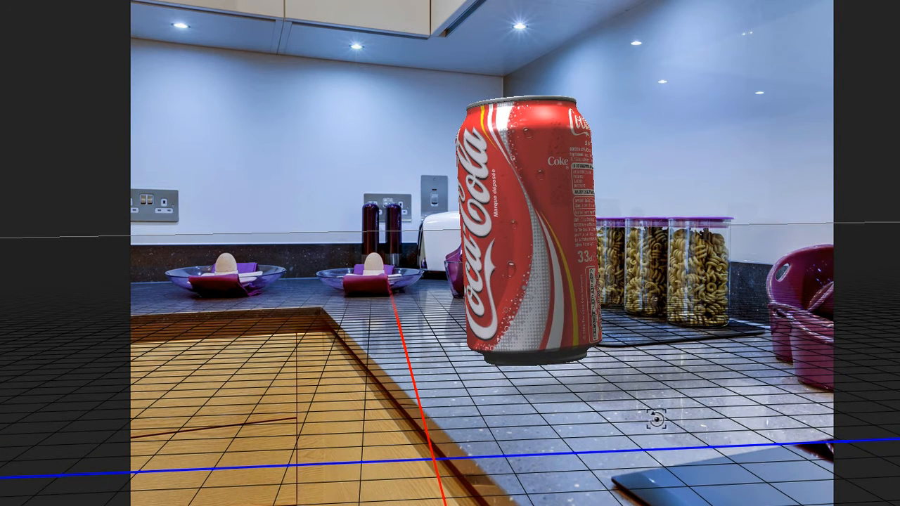
Orbit the 3D camera until the ground grid and horizon match the countertop's perspective
{"action": "left_click_drag", "start_coordinate": [675, 418], "coordinate": [629, 295]}
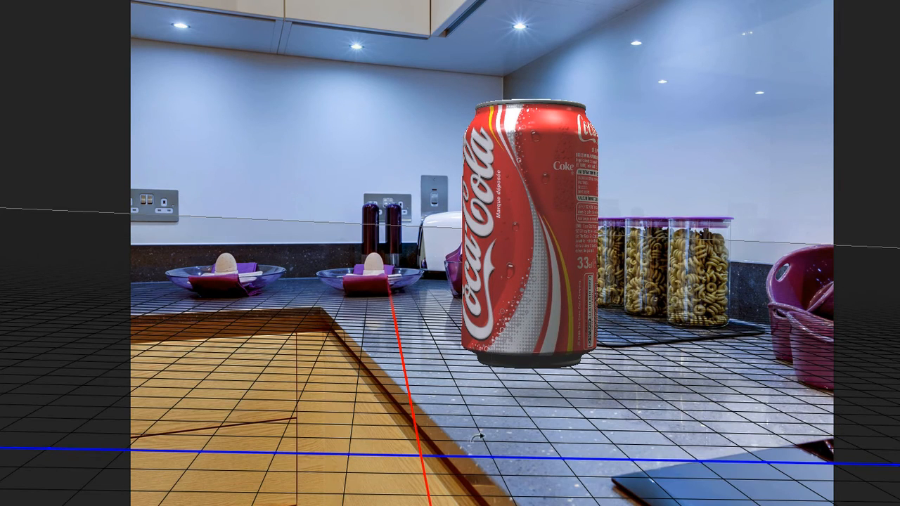
{"action": "left_click_drag", "start_coordinate": [479, 431], "coordinate": [489, 433]}
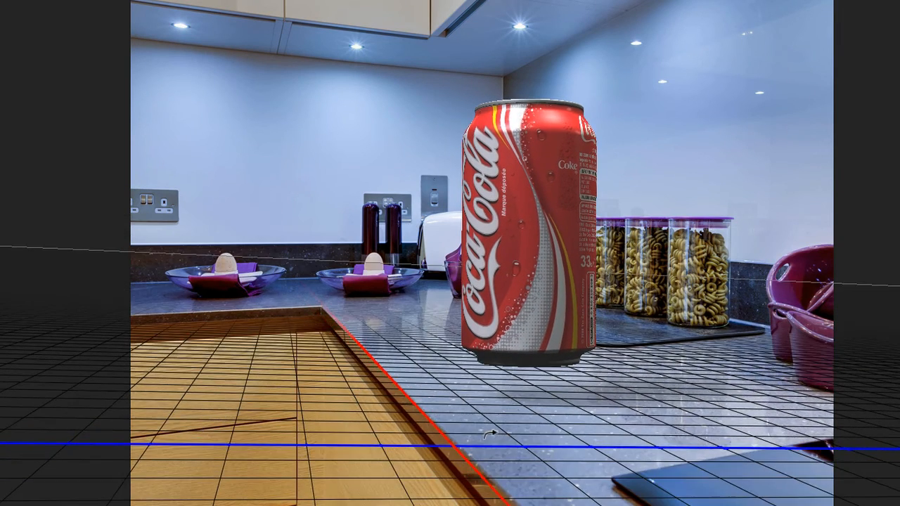
{"action": "left_click_drag", "start_coordinate": [489, 433], "coordinate": [490, 434]}
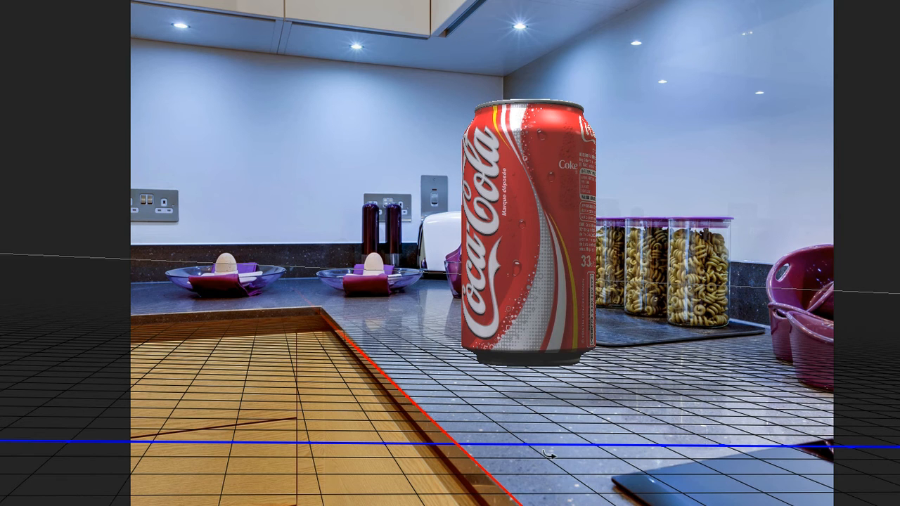
{"action": "left_click_drag", "start_coordinate": [548, 456], "coordinate": [546, 454]}
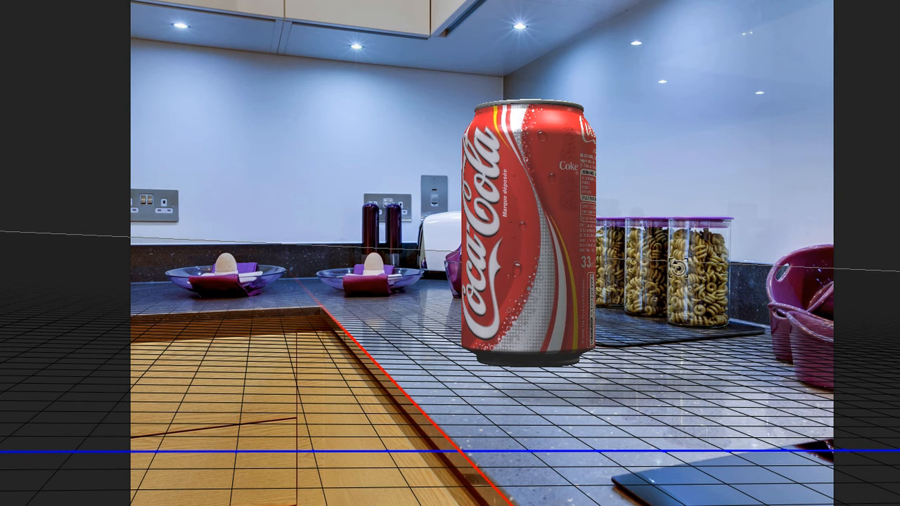
{"action": "left_click_drag", "start_coordinate": [678, 269], "coordinate": [677, 265]}
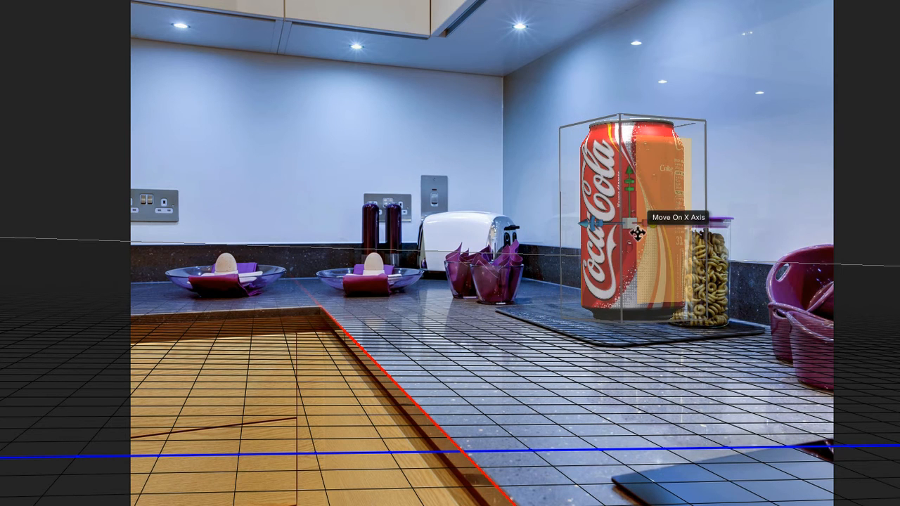
Drag the can along the X axis to sit just left of the pasta jars
{"action": "mouse_move", "coordinate": [645, 226]}
{"action": "left_mouse_down"}
{"action": "mouse_move", "coordinate": [466, 223]}
{"action": "mouse_move", "coordinate": [492, 225]}
{"action": "left_mouse_up"}
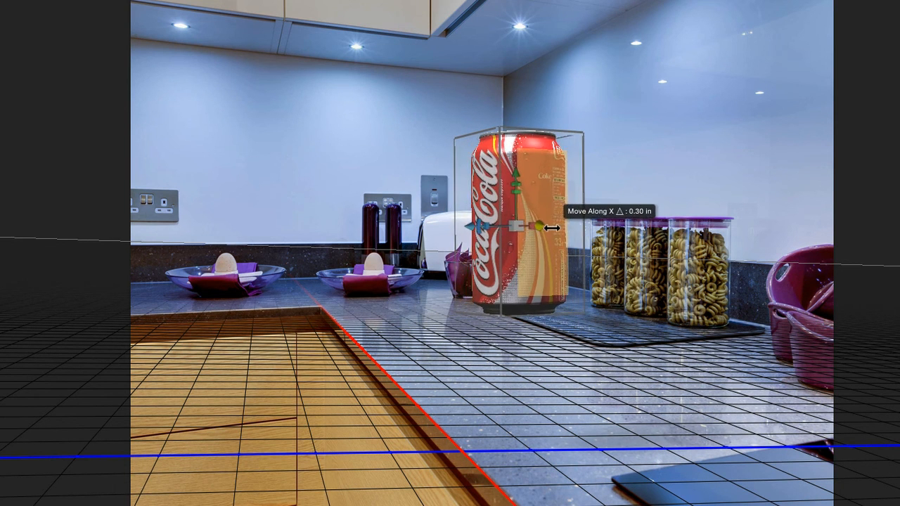
{"action": "left_click_drag", "start_coordinate": [552, 229], "coordinate": [502, 232]}
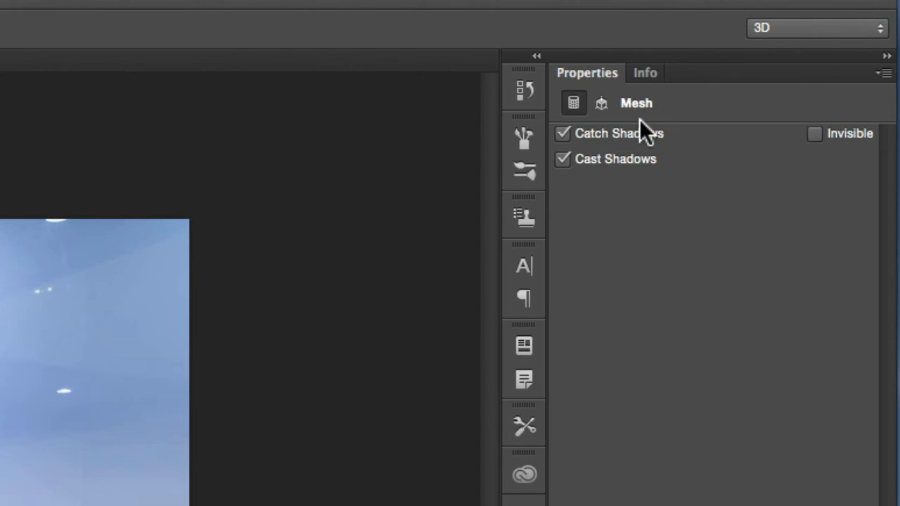
With Coordinates shown, move the can forward on Z and across the XZ plane to stand before the jars
{"action": "left_click", "coordinate": [601, 104]}
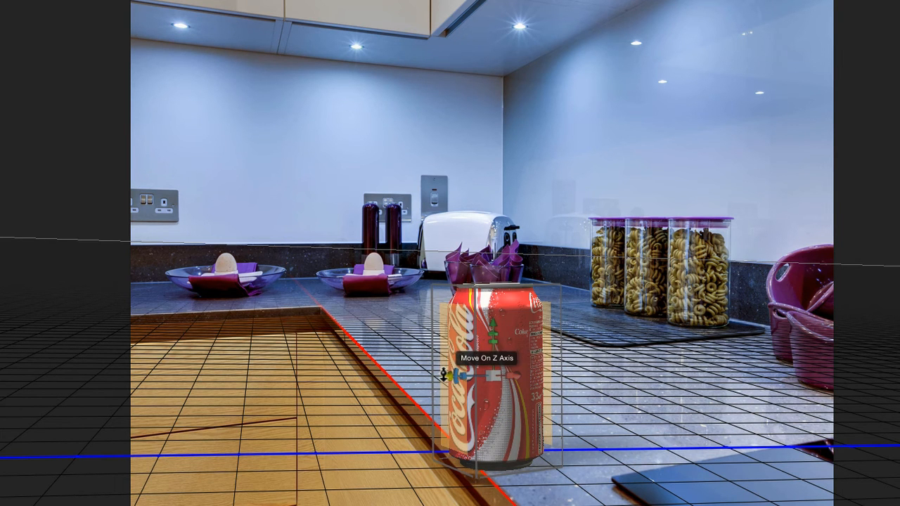
{"action": "mouse_move", "coordinate": [457, 377]}
{"action": "left_mouse_down"}
{"action": "mouse_move", "coordinate": [444, 377]}
{"action": "mouse_move", "coordinate": [547, 369]}
{"action": "mouse_move", "coordinate": [450, 358]}
{"action": "left_mouse_up"}
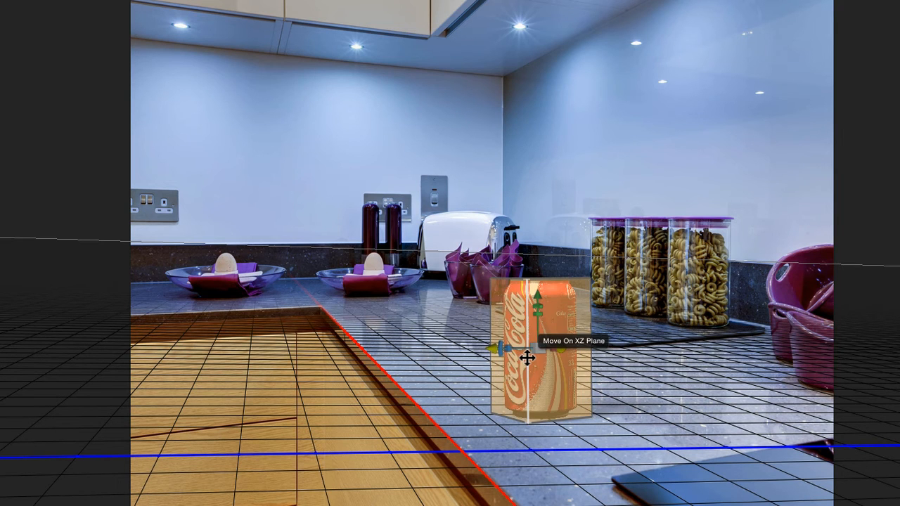
{"action": "left_click_drag", "start_coordinate": [527, 358], "coordinate": [528, 361]}
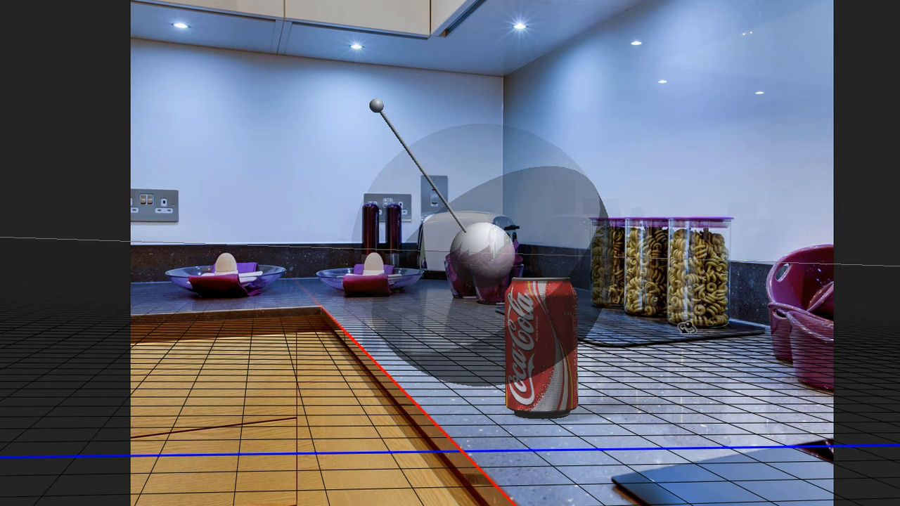
Swing the infinite light to shine from nearly overhead, tilted slightly to the right
{"action": "left_click_drag", "start_coordinate": [377, 107], "coordinate": [479, 56]}
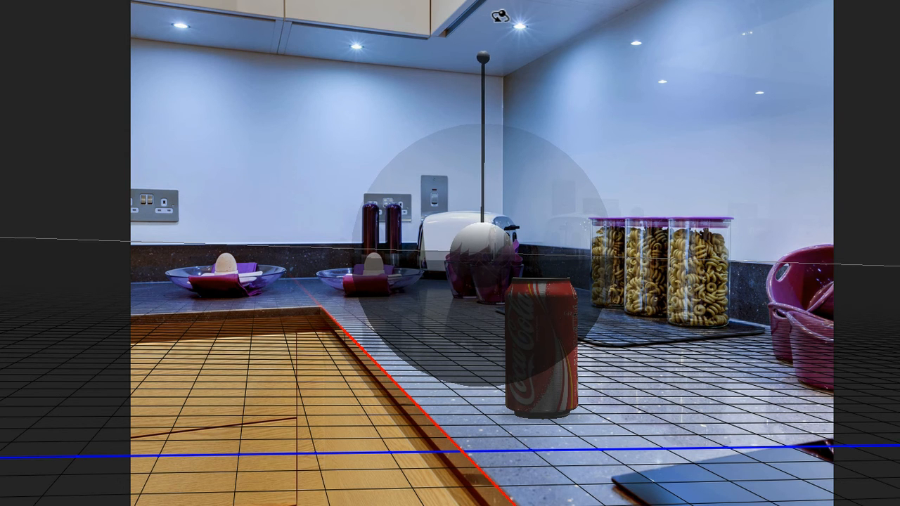
{"action": "left_click_drag", "start_coordinate": [496, 14], "coordinate": [543, 25]}
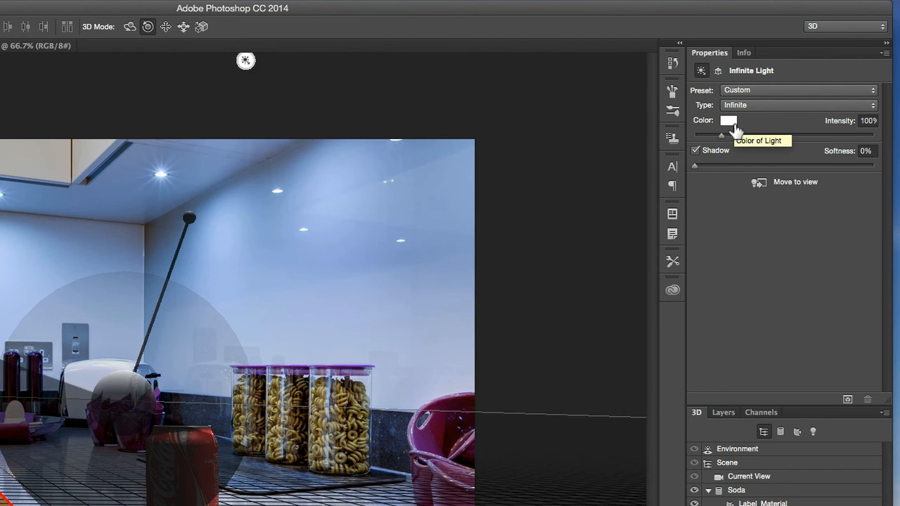
Set the infinite light's colour to a desaturated pale blue eyedropped from the kitchen wall
{"action": "left_click", "coordinate": [729, 120]}
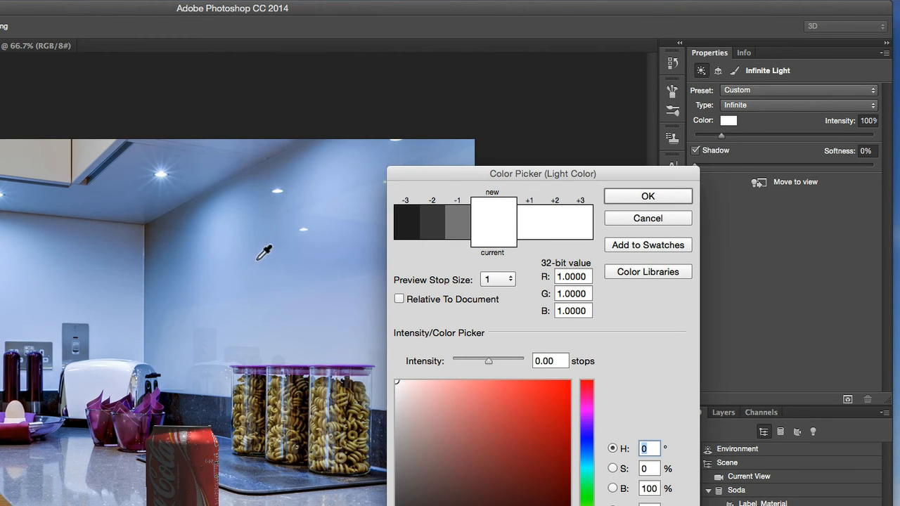
{"action": "left_click", "coordinate": [169, 176]}
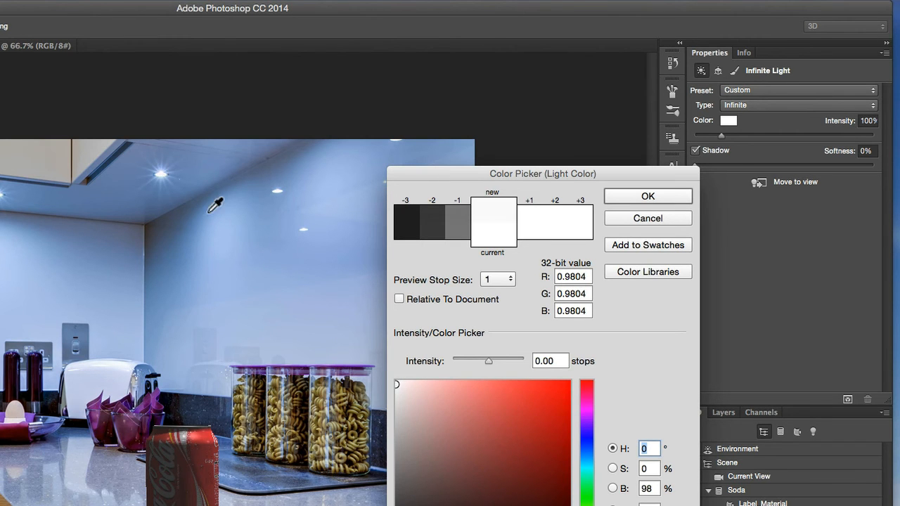
{"action": "left_click", "coordinate": [228, 225]}
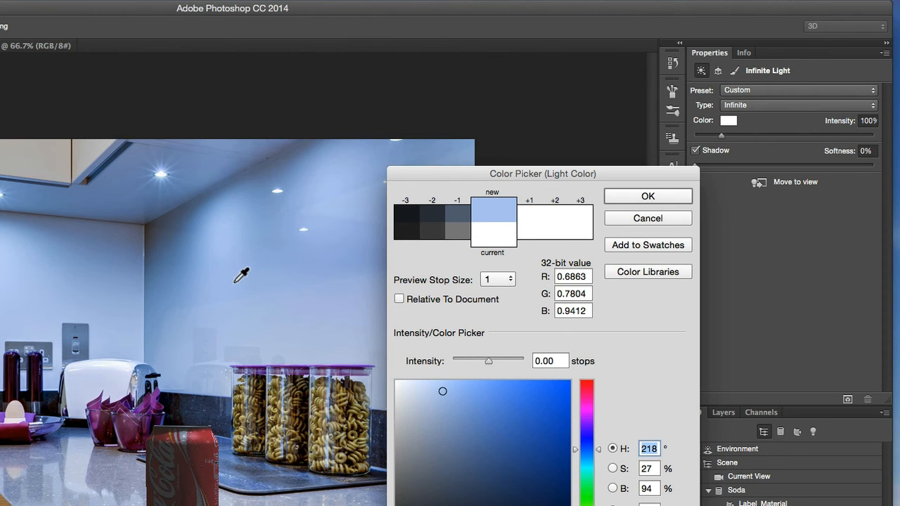
{"action": "left_click", "coordinate": [231, 216]}
{"action": "left_click", "coordinate": [280, 187]}
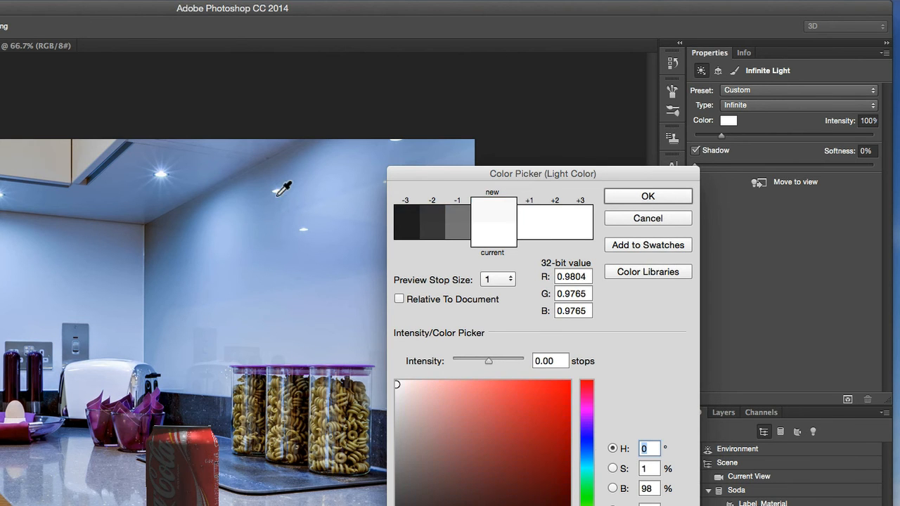
{"action": "left_click", "coordinate": [222, 230]}
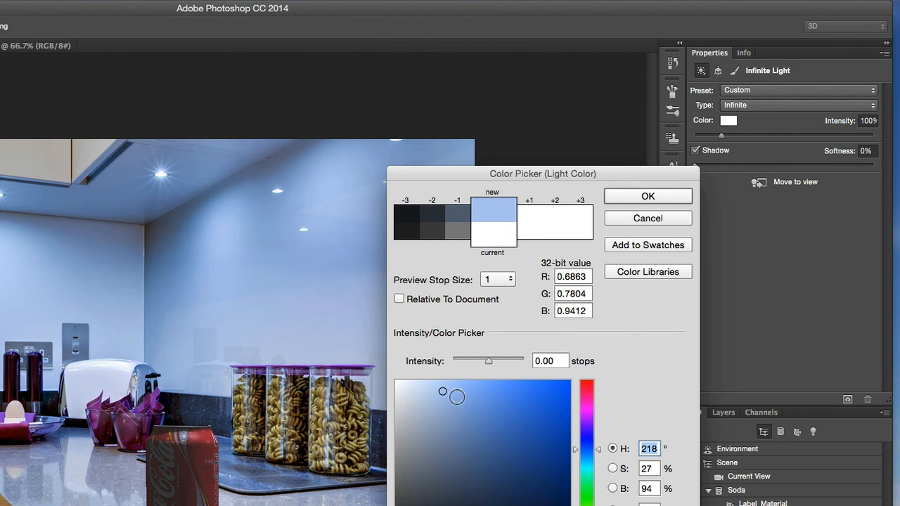
{"action": "left_click_drag", "start_coordinate": [436, 393], "coordinate": [418, 390]}
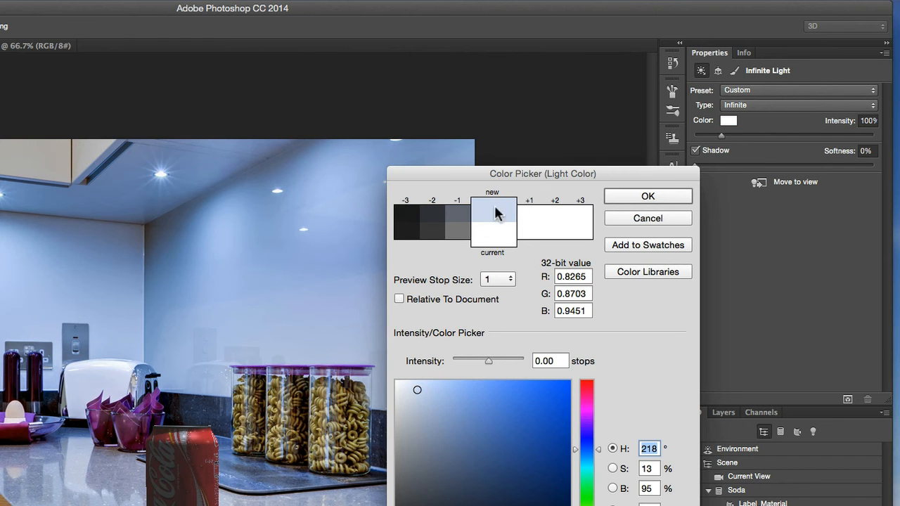
{"action": "left_click", "coordinate": [647, 196]}
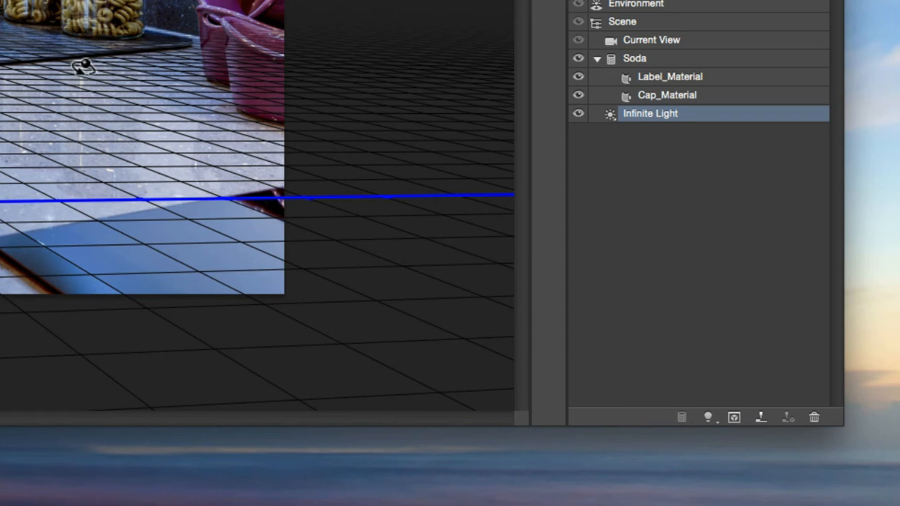
Add a new infinite light and aim it down and tilted toward the can's label
{"action": "left_click", "coordinate": [707, 418]}
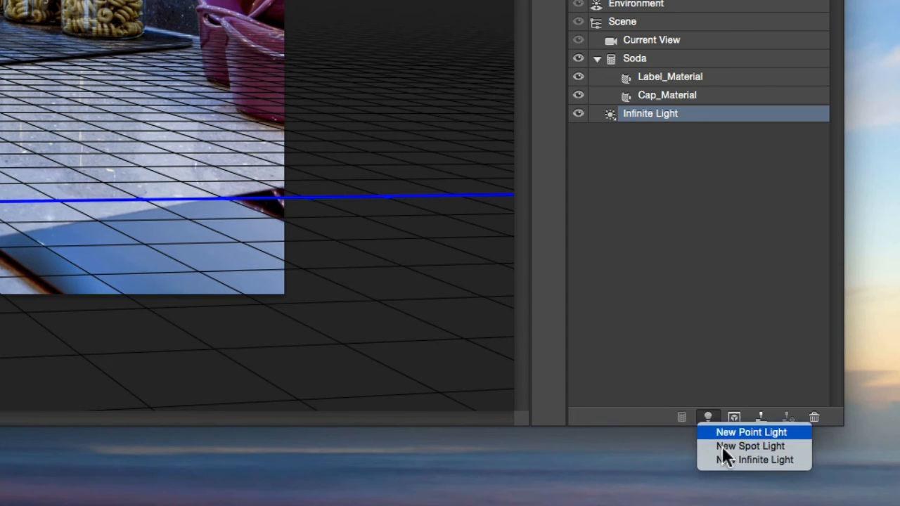
{"action": "left_click", "coordinate": [753, 460]}
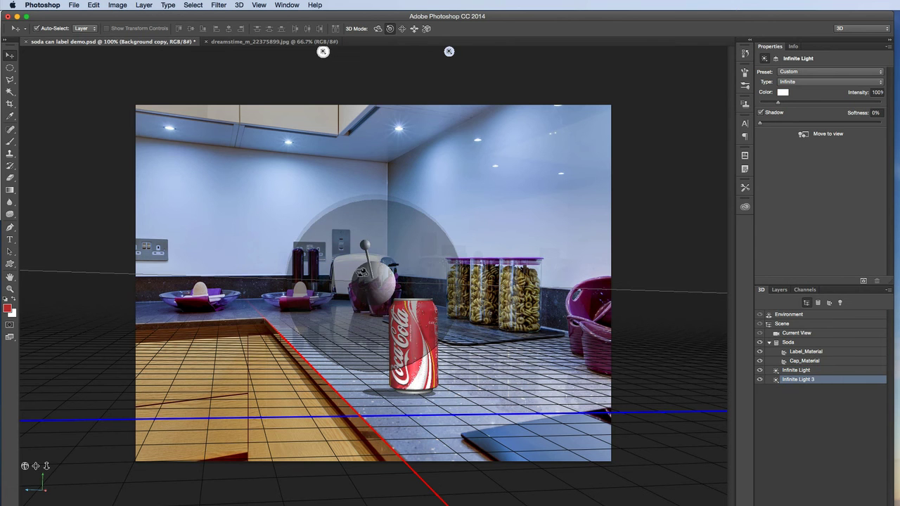
{"action": "left_click_drag", "start_coordinate": [362, 273], "coordinate": [372, 117]}
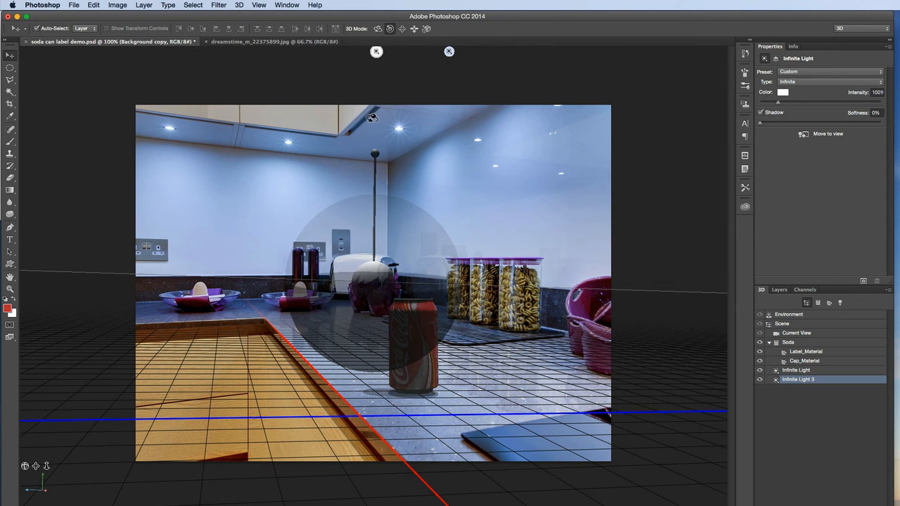
{"action": "left_click_drag", "start_coordinate": [372, 117], "coordinate": [333, 141]}
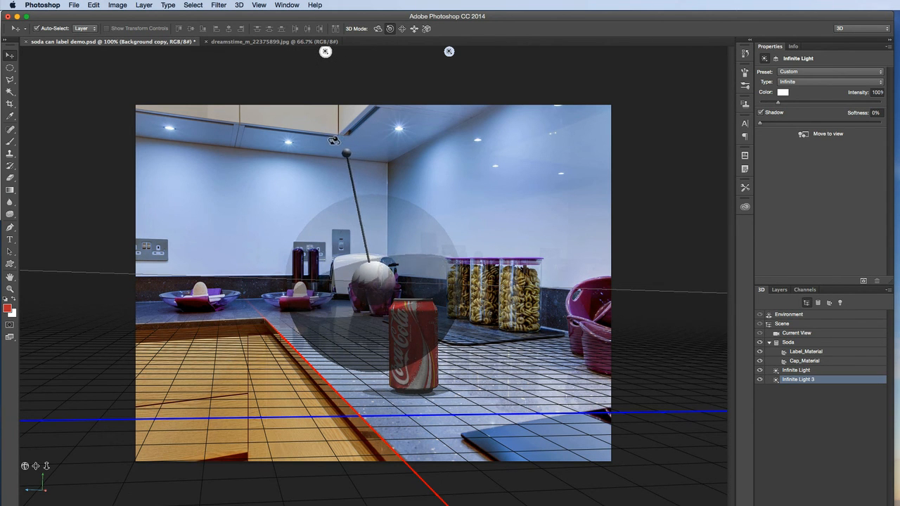
Colour the new light a very pale blue sampled from the kitchen photo and fine-tune its direction
{"action": "left_click", "coordinate": [782, 93]}
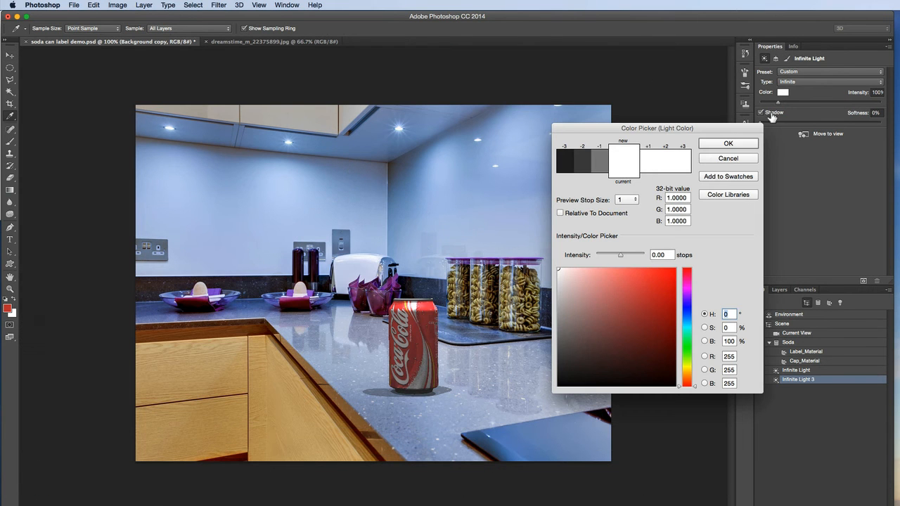
{"action": "left_click", "coordinate": [471, 152]}
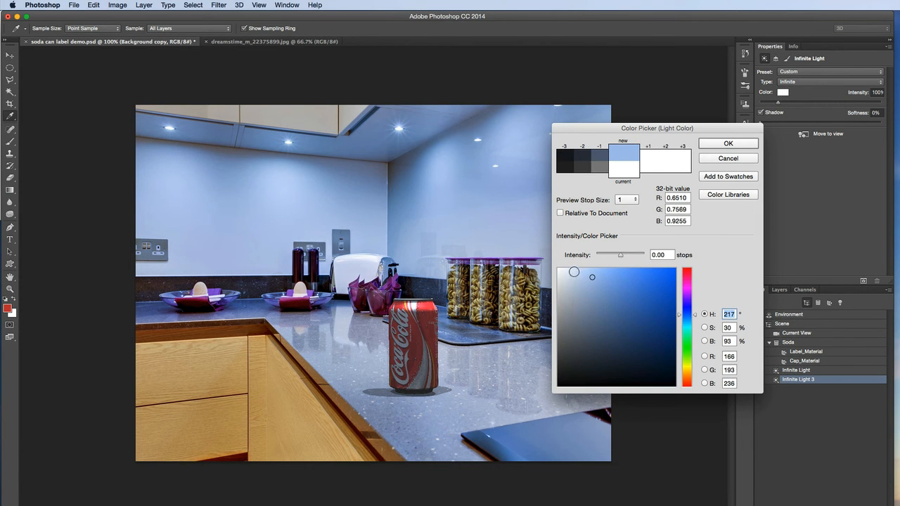
{"action": "left_click_drag", "start_coordinate": [564, 305], "coordinate": [565, 274]}
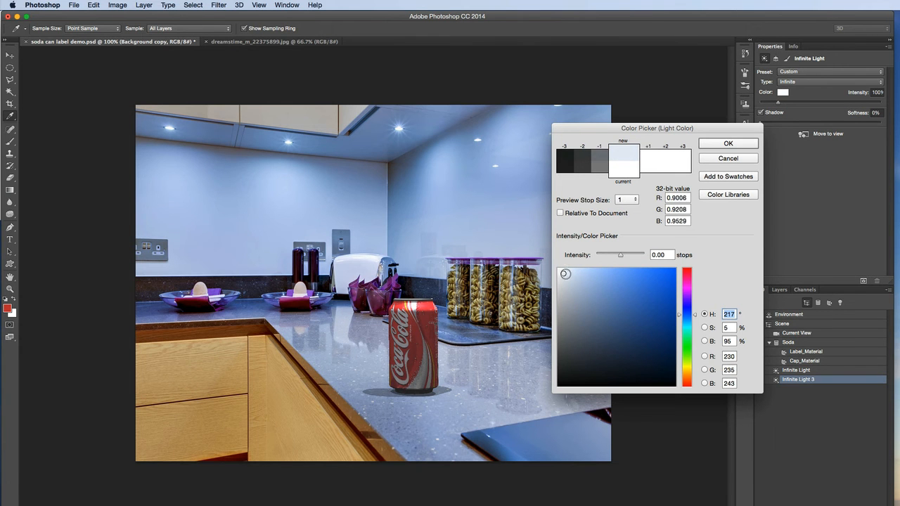
{"action": "left_click", "coordinate": [728, 143]}
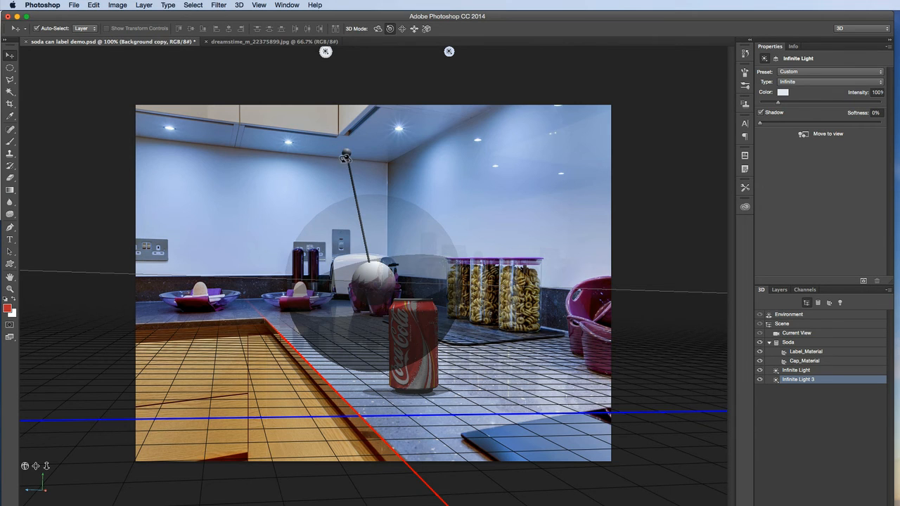
{"action": "left_click_drag", "start_coordinate": [344, 156], "coordinate": [347, 152]}
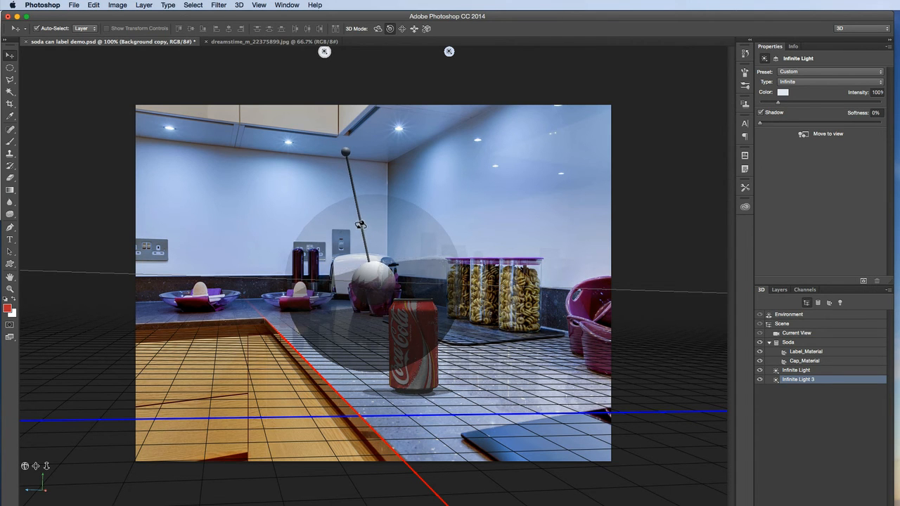
Swing Infinite Light's direction left, then set 60% shadow softness on both Infinite Light 3 and Infinite Light
{"action": "left_click", "coordinate": [795, 370]}
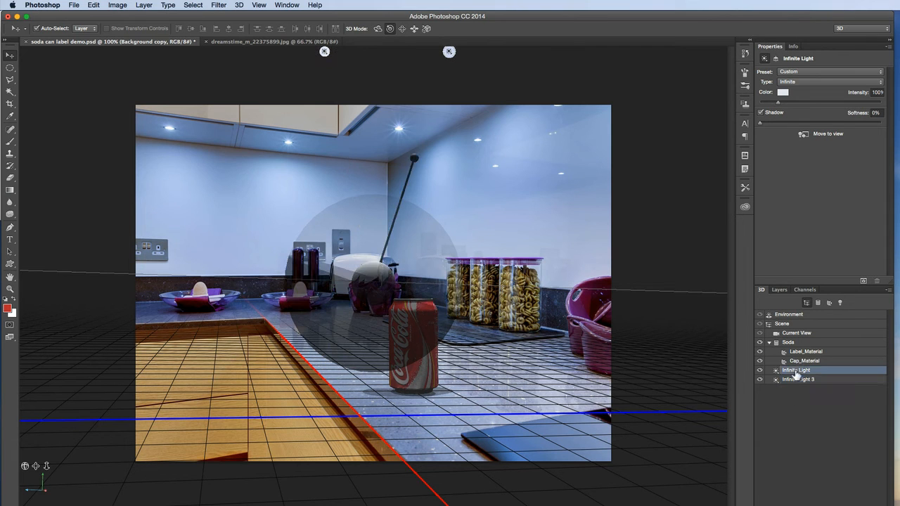
{"action": "mouse_move", "coordinate": [412, 173]}
{"action": "left_mouse_down"}
{"action": "mouse_move", "coordinate": [391, 161]}
{"action": "mouse_move", "coordinate": [399, 159]}
{"action": "left_mouse_up"}
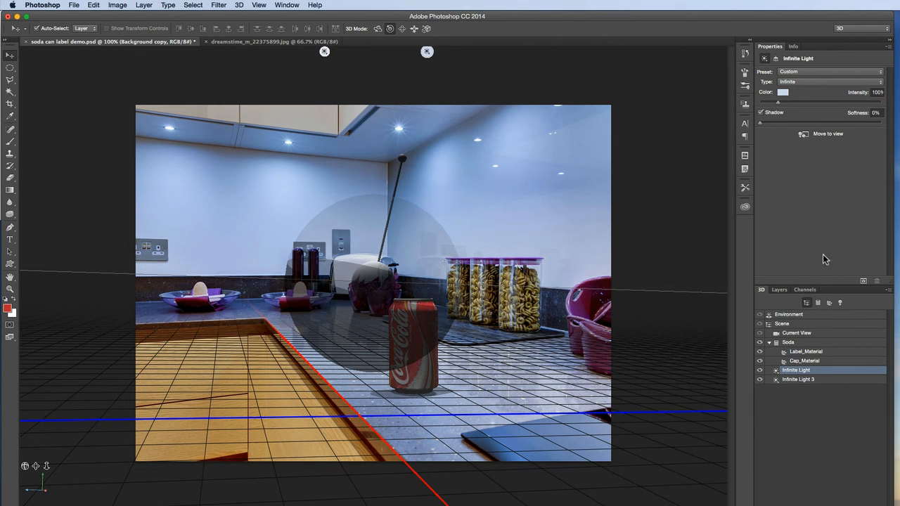
{"action": "left_click", "coordinate": [799, 381]}
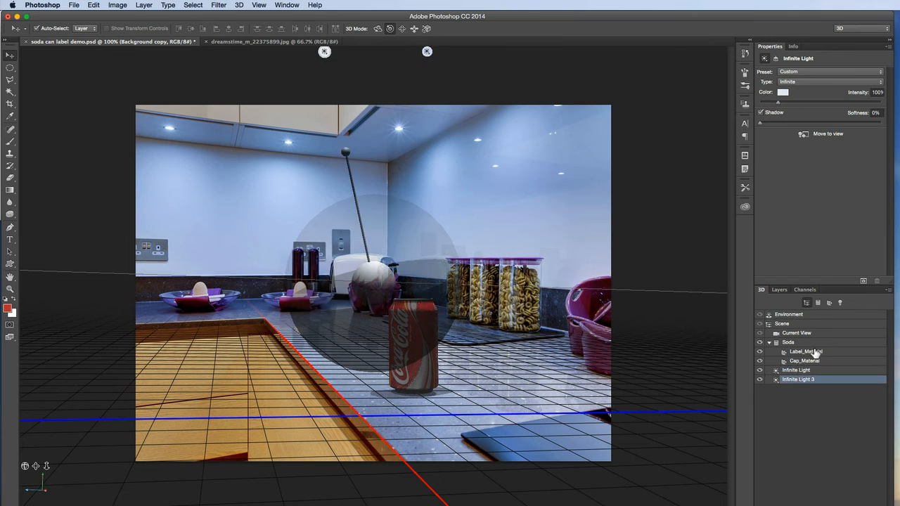
{"action": "left_click_drag", "start_coordinate": [803, 124], "coordinate": [813, 123]}
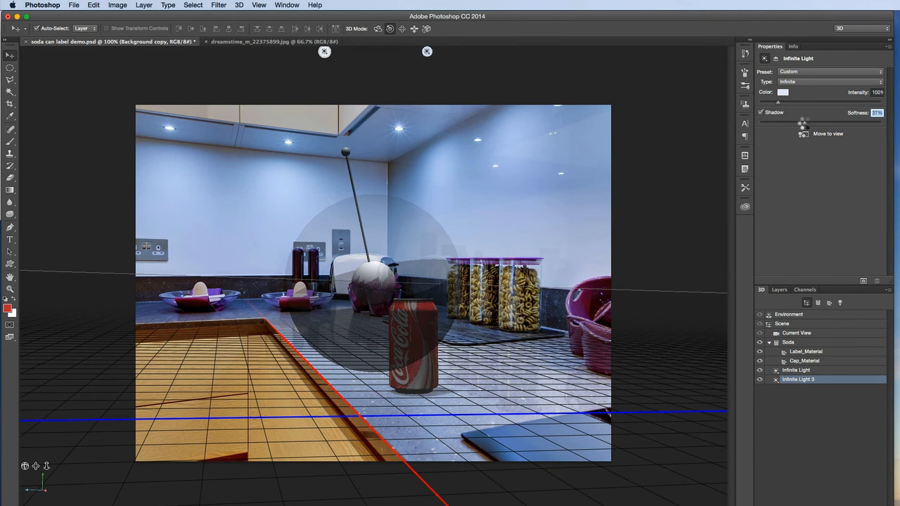
{"action": "type", "text": "60"}
{"action": "key", "text": "Tab"}
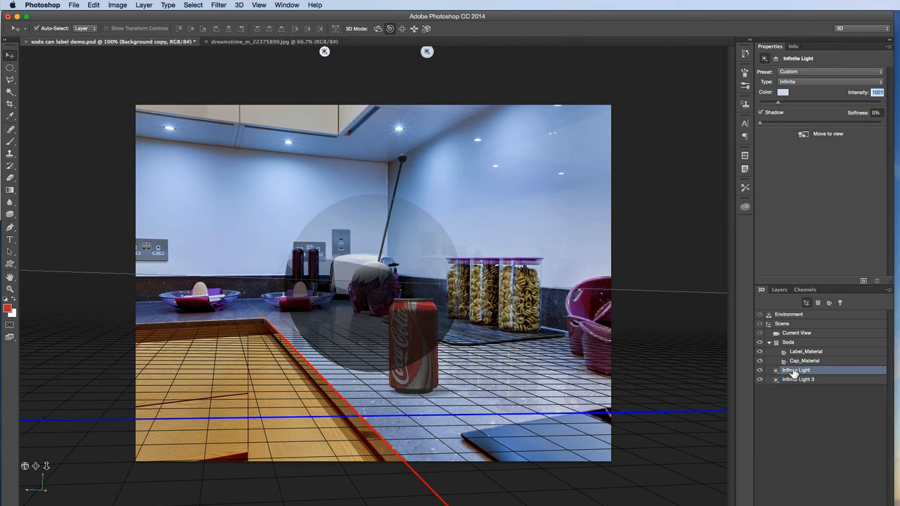
{"action": "left_click", "coordinate": [794, 371]}
{"action": "type", "text": "60"}
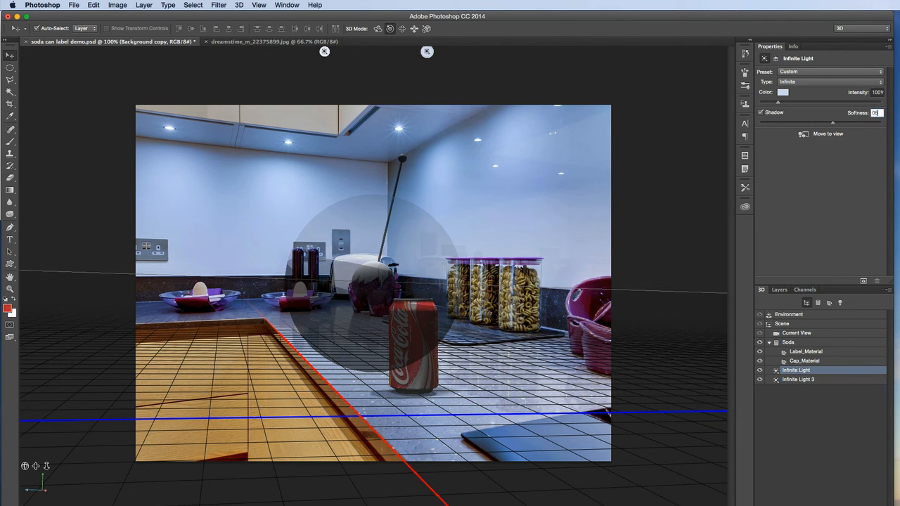
{"action": "key", "text": "Tab"}
In Environment, set ground-plane reflections to 18% opacity and shadows to 100% opacity
{"action": "left_click", "coordinate": [785, 315]}
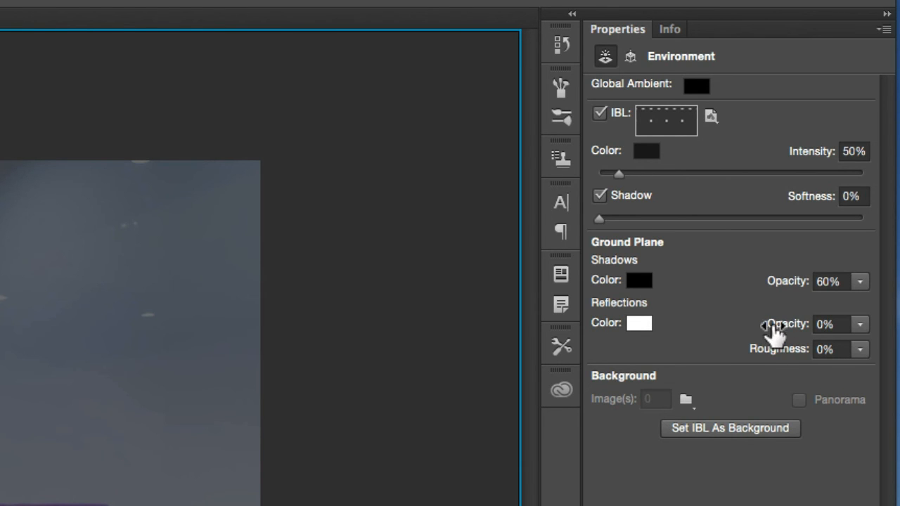
{"action": "left_click_drag", "start_coordinate": [773, 325], "coordinate": [783, 324]}
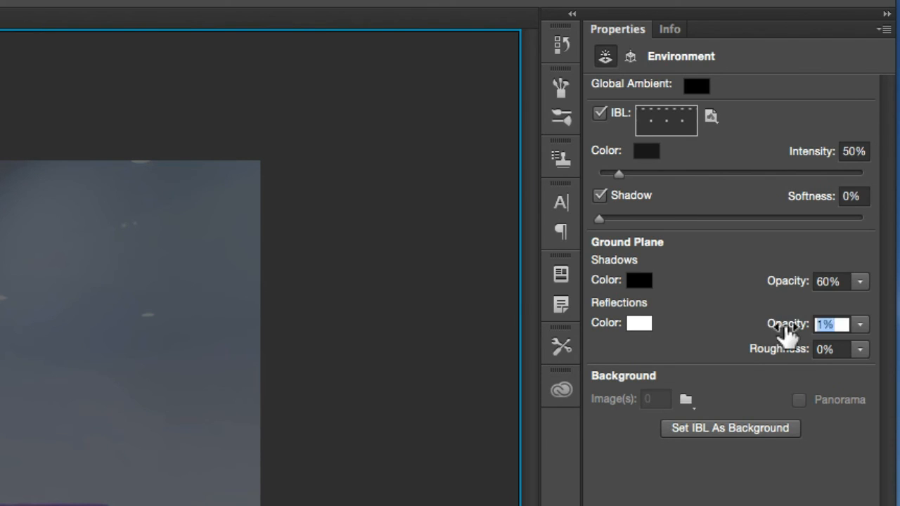
{"action": "type", "text": "100"}
{"action": "key", "text": "Return"}
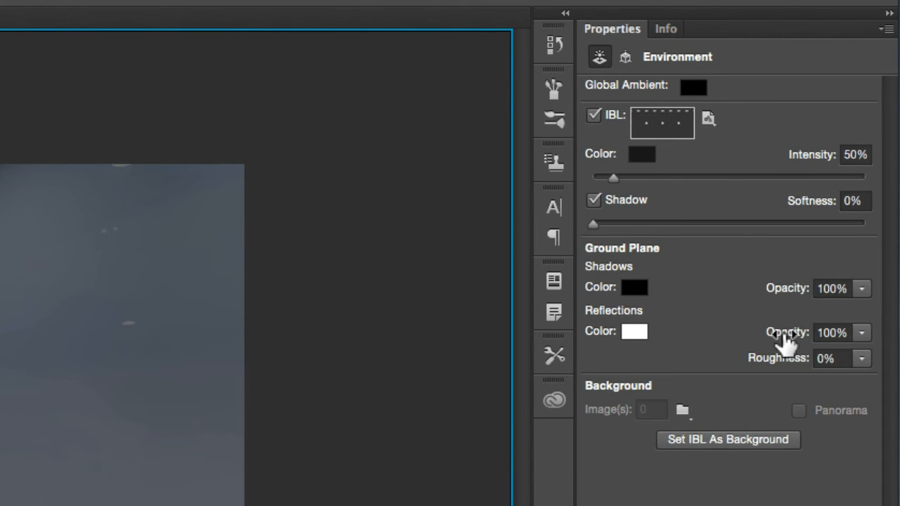
{"action": "left_click_drag", "start_coordinate": [786, 332], "coordinate": [738, 335]}
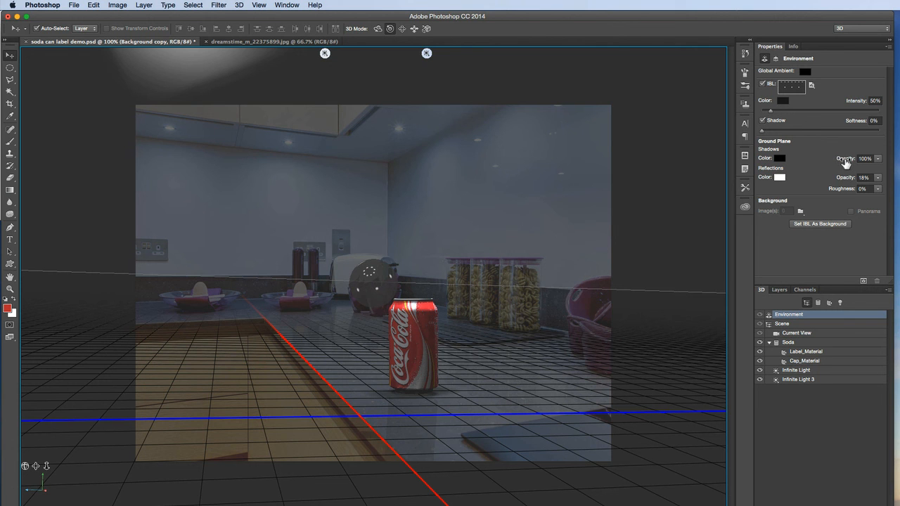
{"action": "left_click_drag", "start_coordinate": [848, 161], "coordinate": [865, 158]}
{"action": "left_click", "coordinate": [863, 163]}
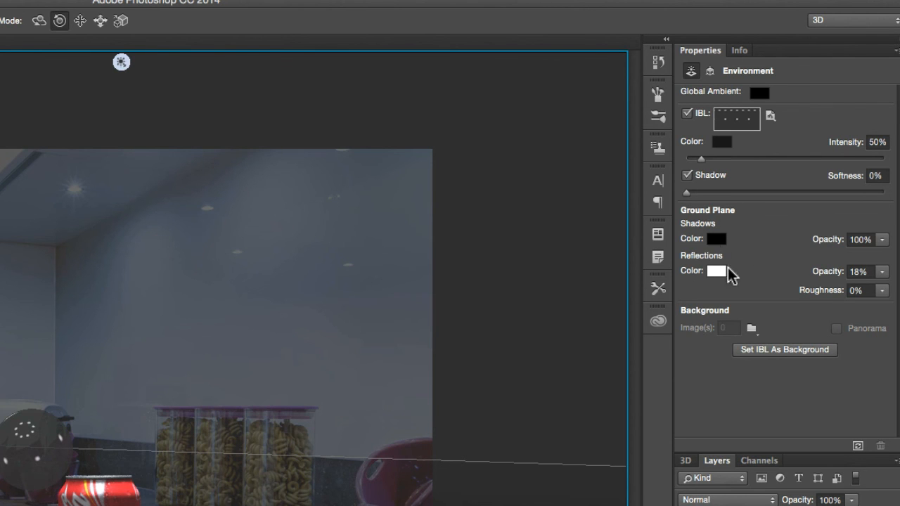
Scrub the ground-plane shadow opacity down to 84%
{"action": "left_click_drag", "start_coordinate": [835, 239], "coordinate": [829, 240]}
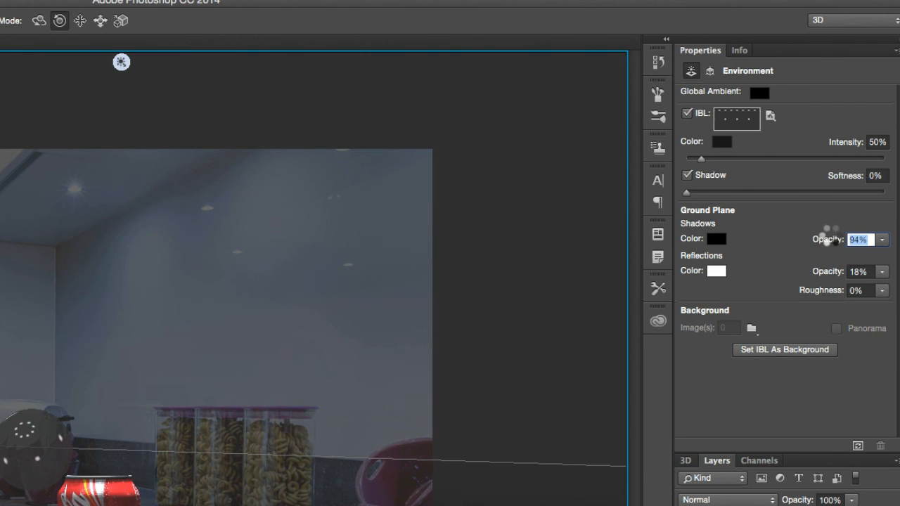
{"action": "left_click_drag", "start_coordinate": [828, 240], "coordinate": [819, 240]}
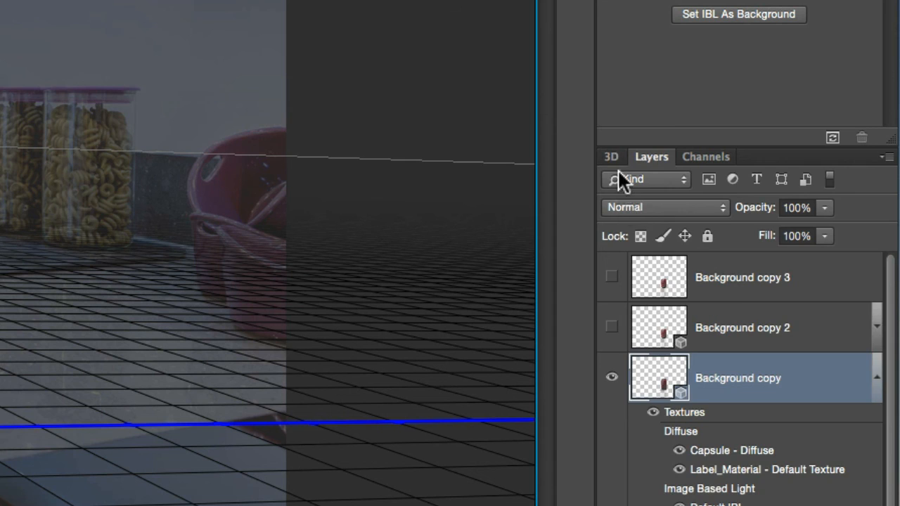
Raise Label_Material's reflection to 28%, then return to the Environment settings
{"action": "left_click", "coordinate": [685, 460]}
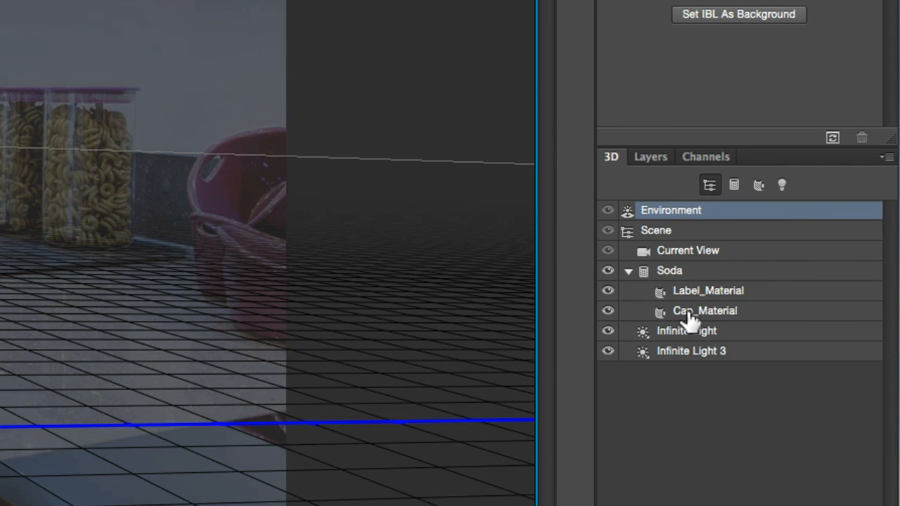
{"action": "left_click", "coordinate": [699, 292]}
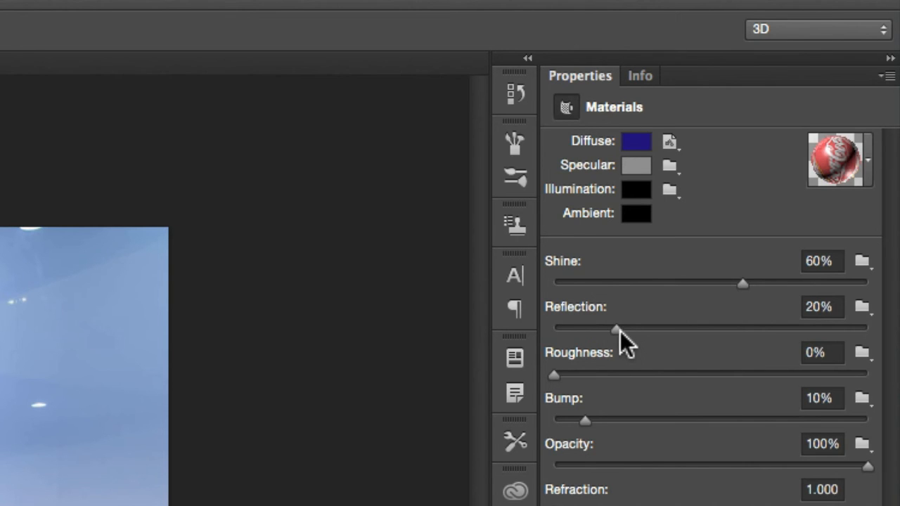
{"action": "left_click_drag", "start_coordinate": [616, 327], "coordinate": [641, 327]}
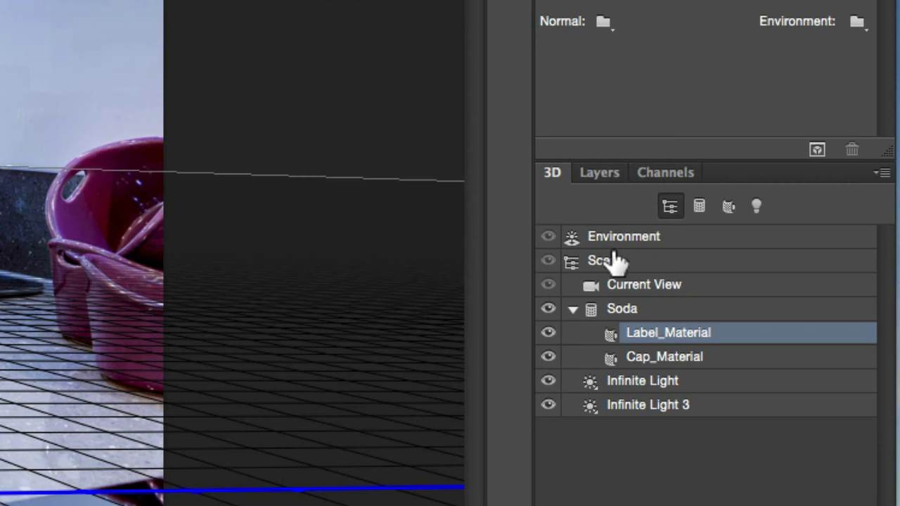
{"action": "left_click", "coordinate": [612, 238]}
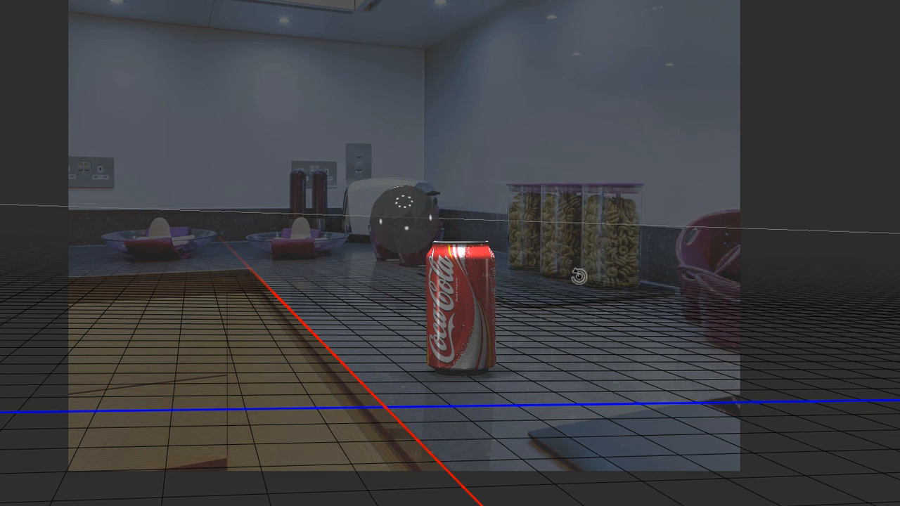
Select away from the 3D scene so the can shows on the countertop without grid and light guides
{"action": "left_click", "coordinate": [444, 266]}
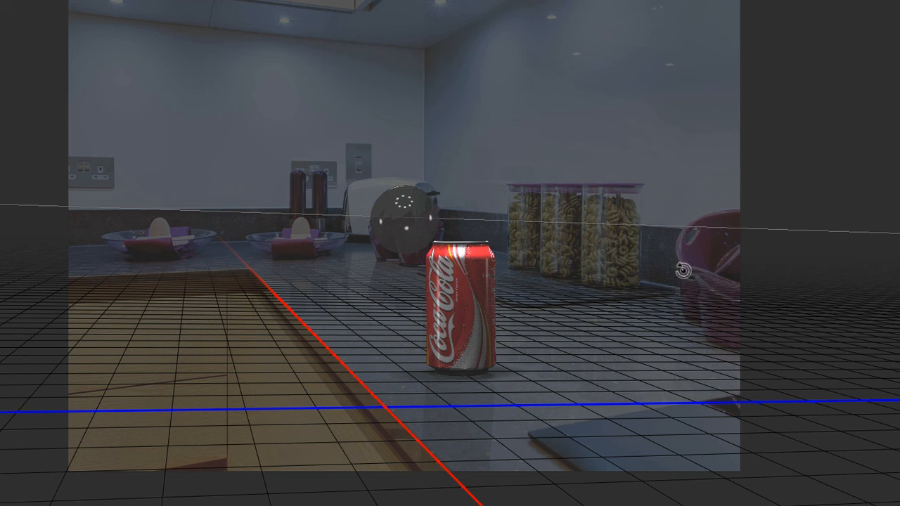
{"action": "left_click", "coordinate": [455, 292]}
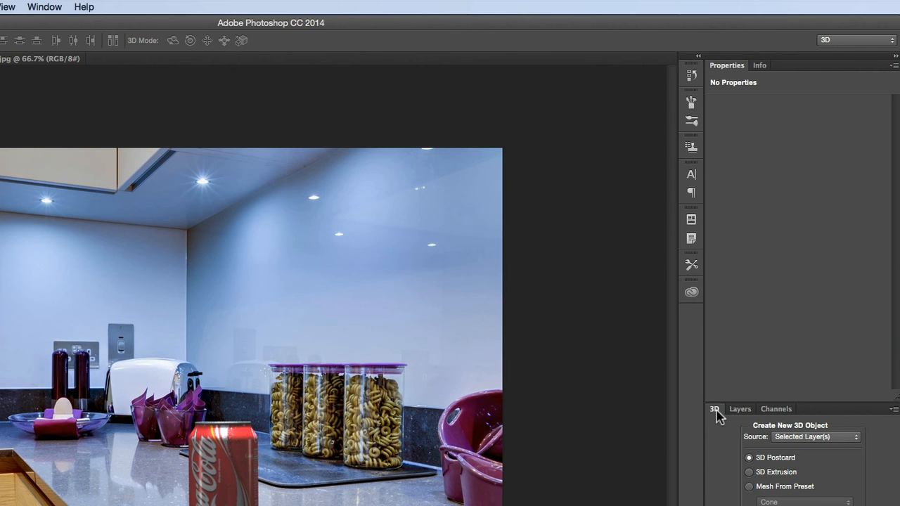
Set the ground-plane reflection roughness to 11% in Environment and render the final composite
{"action": "left_click", "coordinate": [740, 409]}
{"action": "left_click", "coordinate": [745, 495]}
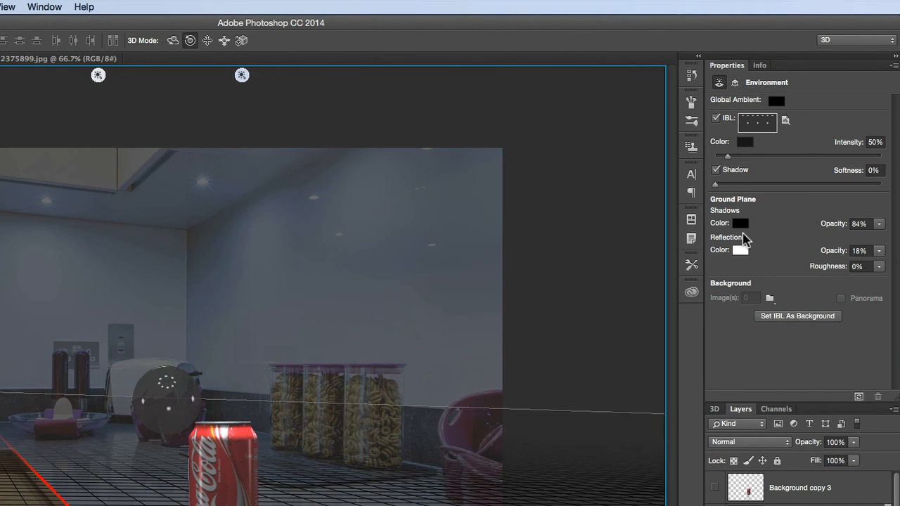
{"action": "left_click", "coordinate": [715, 409]}
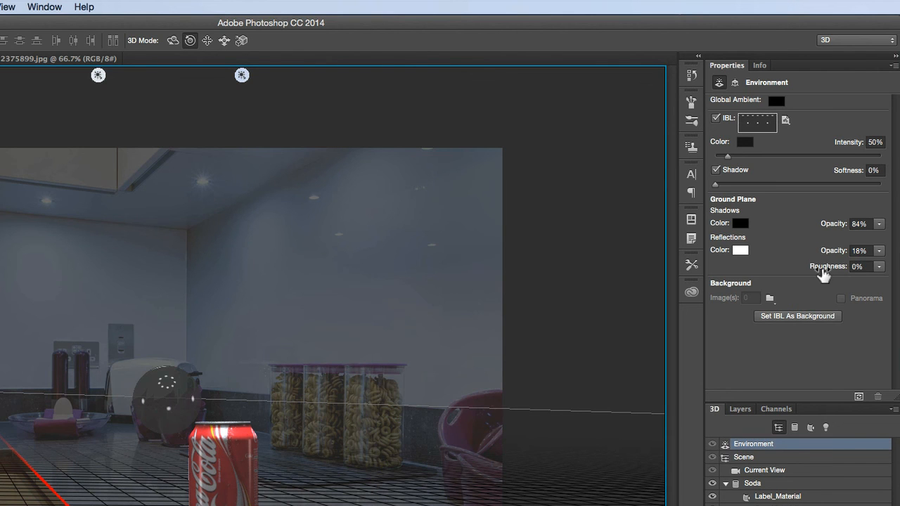
{"action": "left_click_drag", "start_coordinate": [826, 267], "coordinate": [837, 263]}
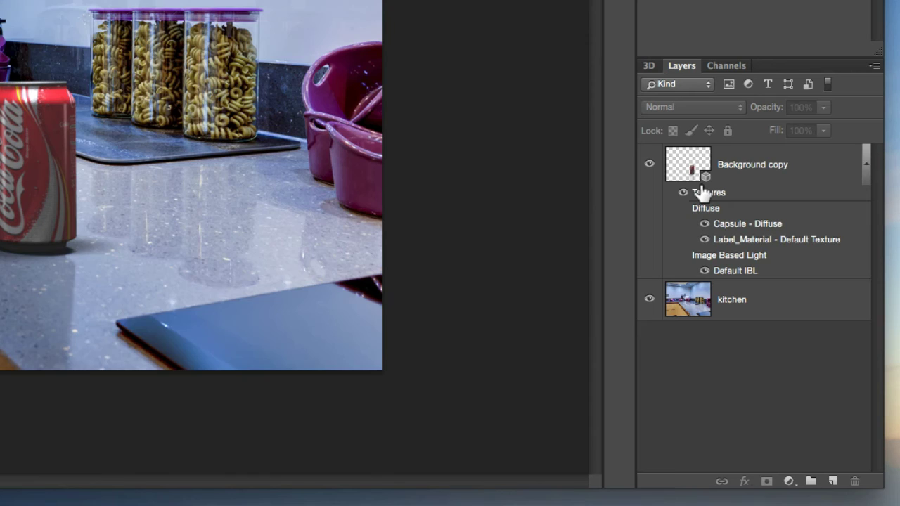
Add a layer mask to the Background copy 3D layer, then select the kitchen layer with the Move tool
{"action": "left_click", "coordinate": [703, 172]}
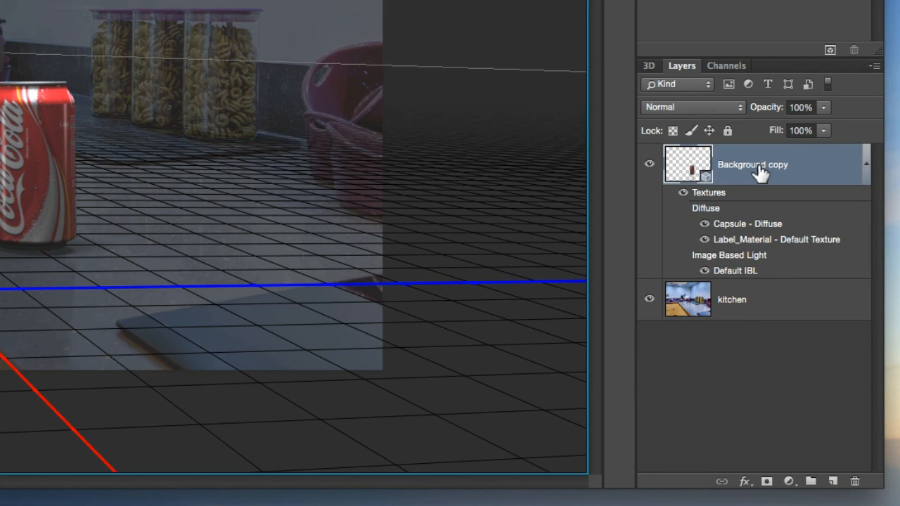
{"action": "left_click", "coordinate": [766, 480]}
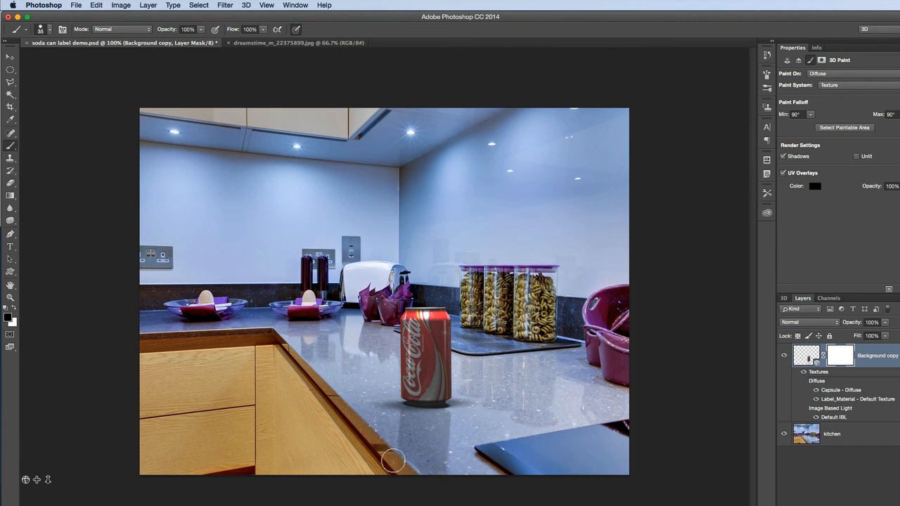
{"action": "key", "text": "ctrl+z"}
{"action": "left_click", "coordinate": [14, 60]}
{"action": "left_click", "coordinate": [816, 434]}
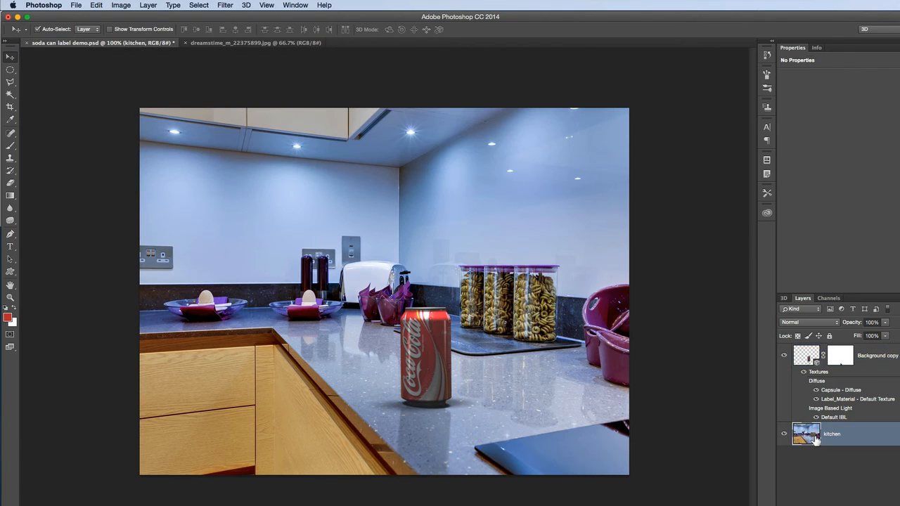